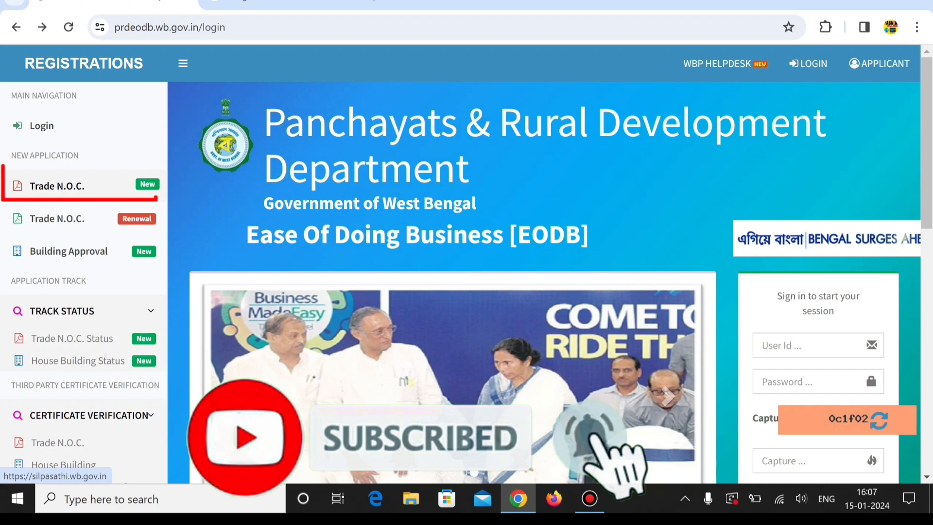
Start a new Trade N.O.C. application and go to the Silpasathi online application sign-in page
left_click(57, 186)
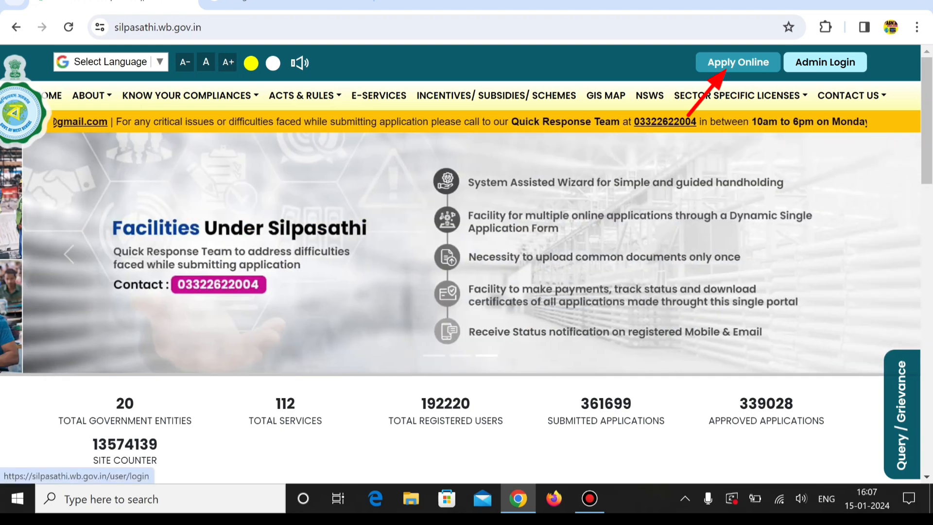
left_click(726, 69)
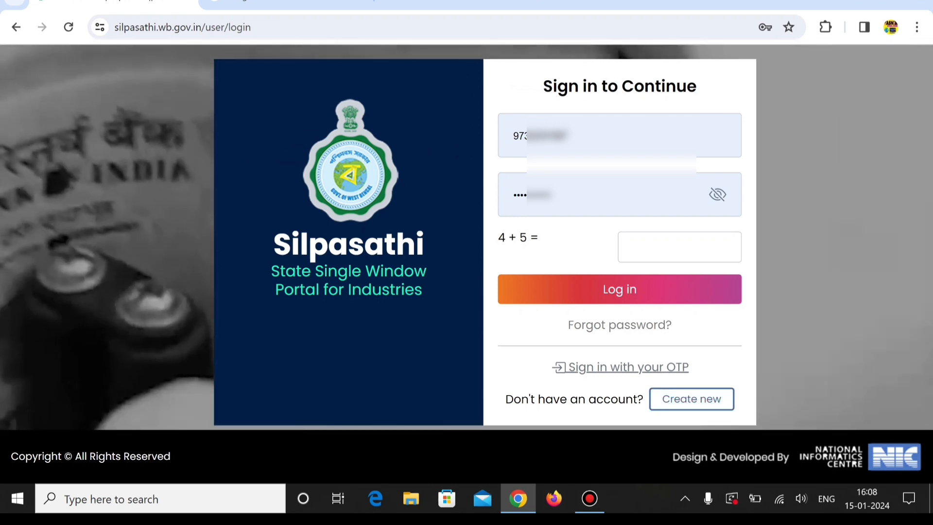
View the new-account registration requirements for the MSME Sector(UDYAM) option and return to the sign-in page
left_click(675, 406)
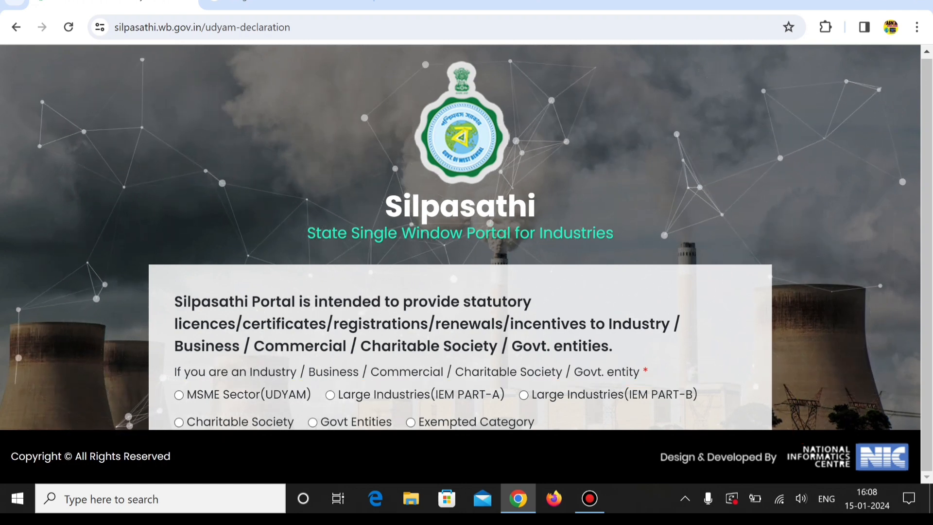
left_click(179, 395)
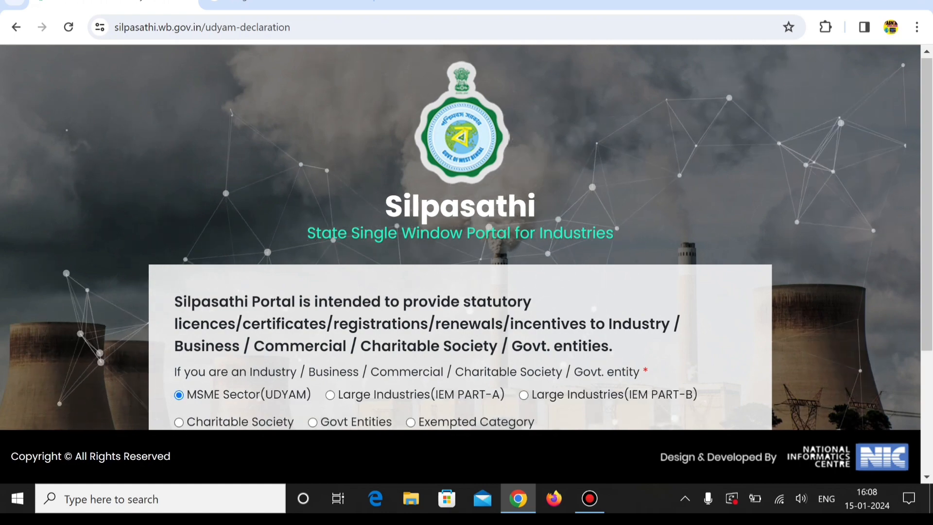
scroll(460, 243, "down", 4)
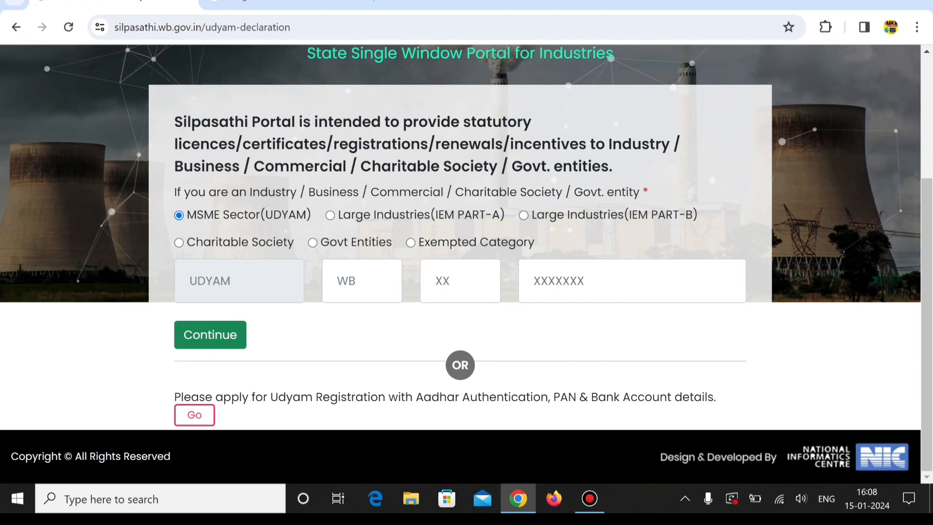
scroll(466, 258, "up", 4)
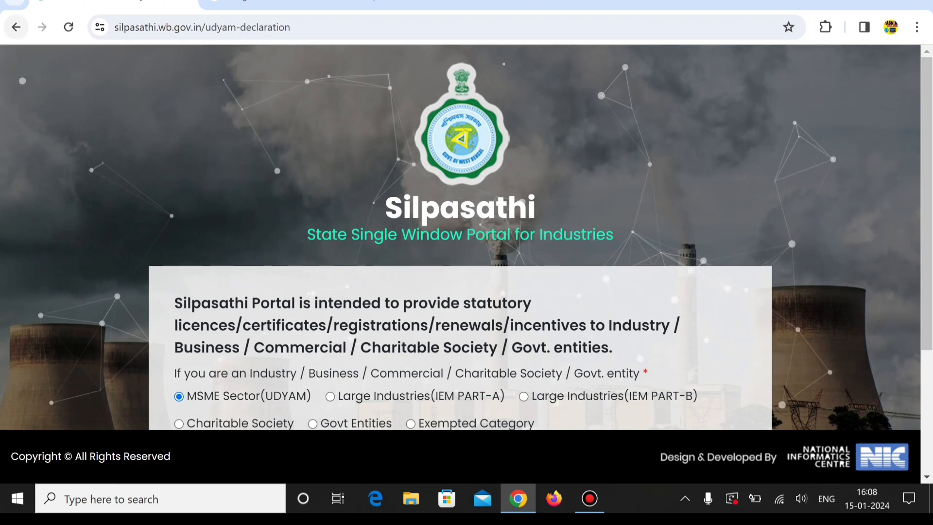
left_click(16, 27)
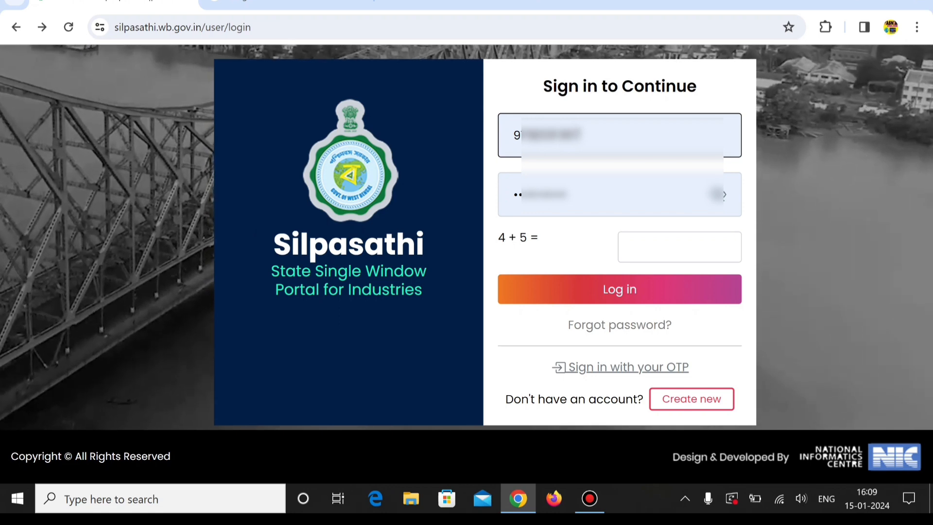
Log in with the prefilled credentials, answering the addition captcha with 9
left_click(602, 194)
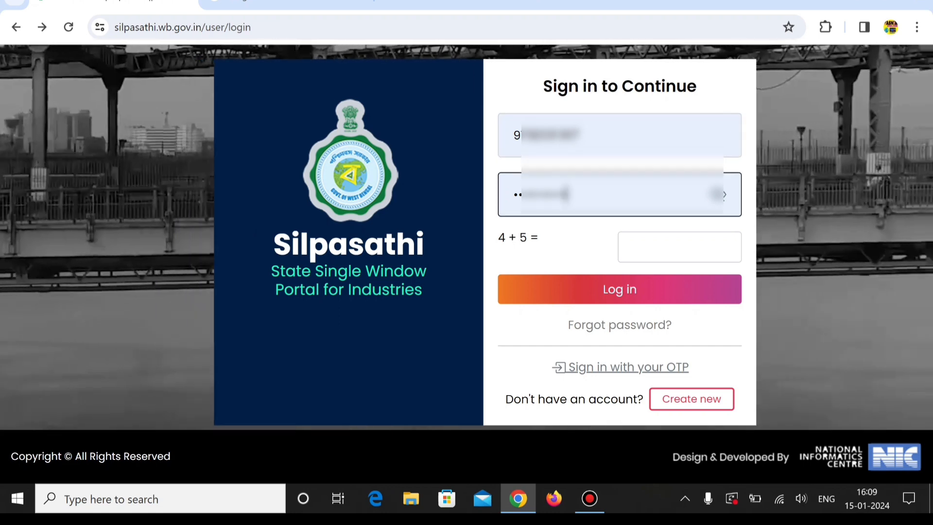
left_click_drag(576, 194, 511, 195)
left_click(573, 247)
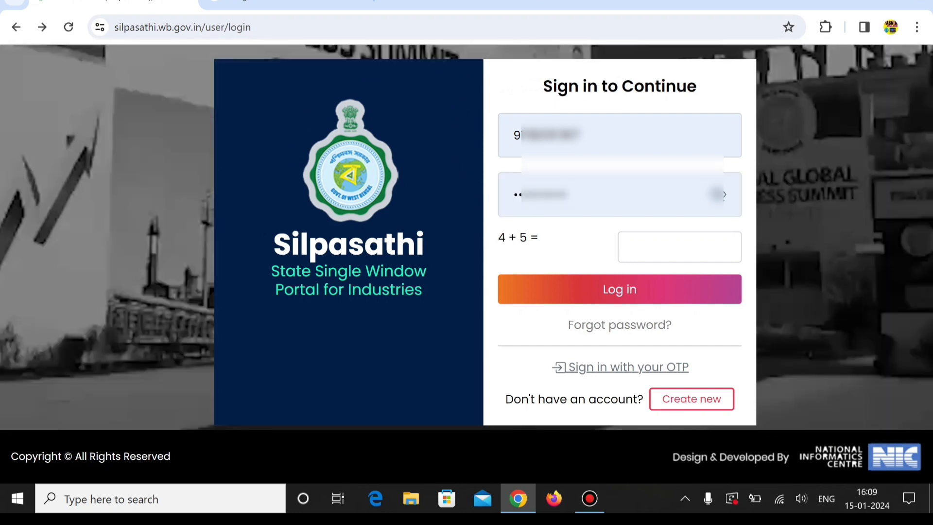
left_click(680, 247)
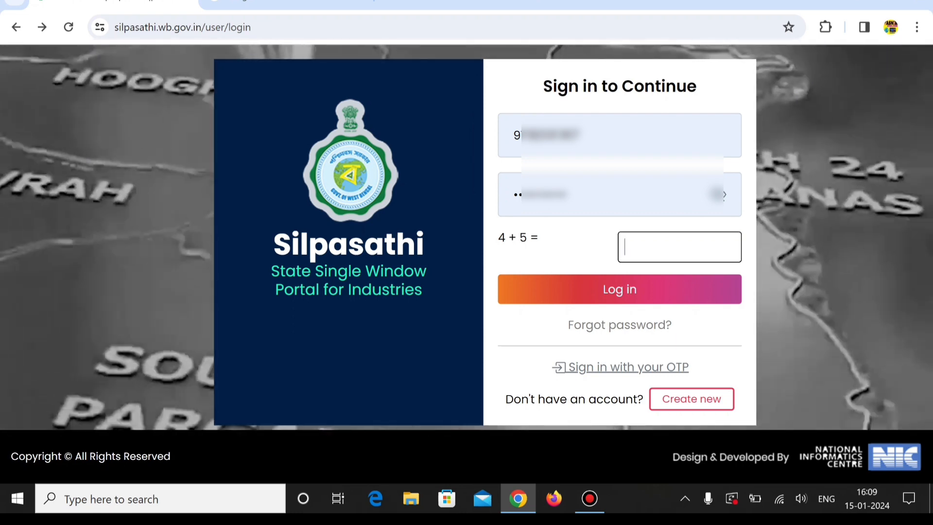
type("9")
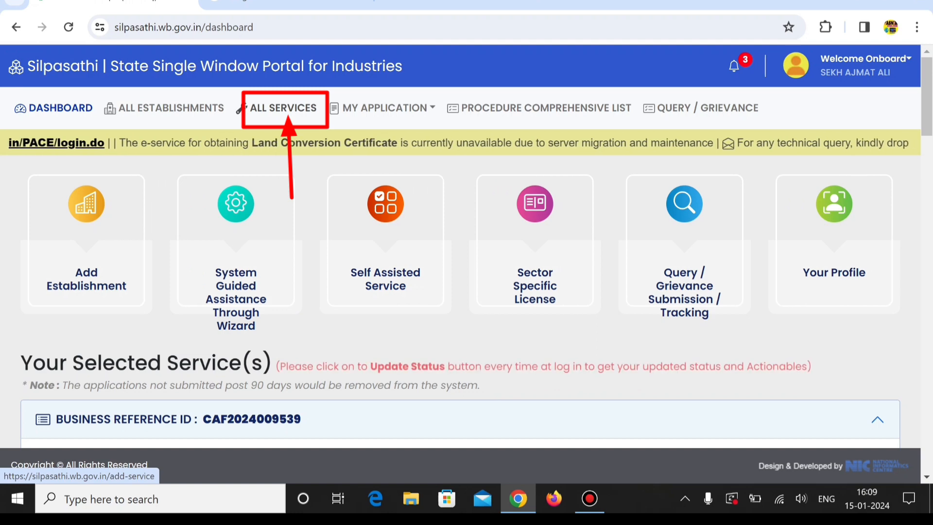
Find "trade" among all services, select Trade License - P & RD, and create a CAF for it
left_click(283, 108)
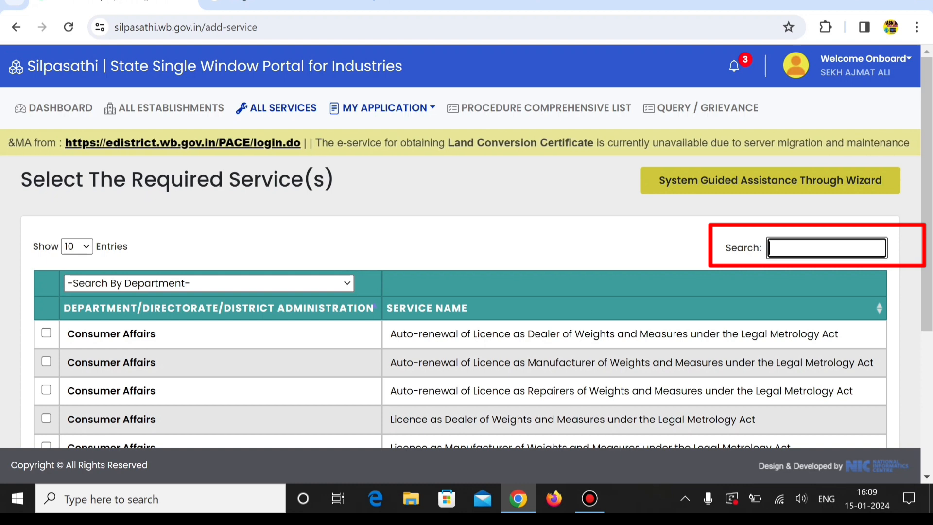
type("ra")
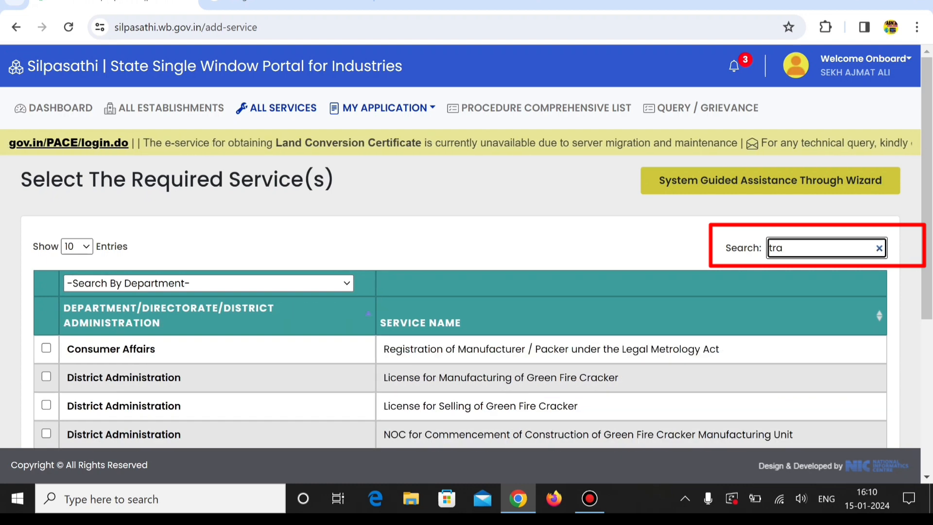
type("de")
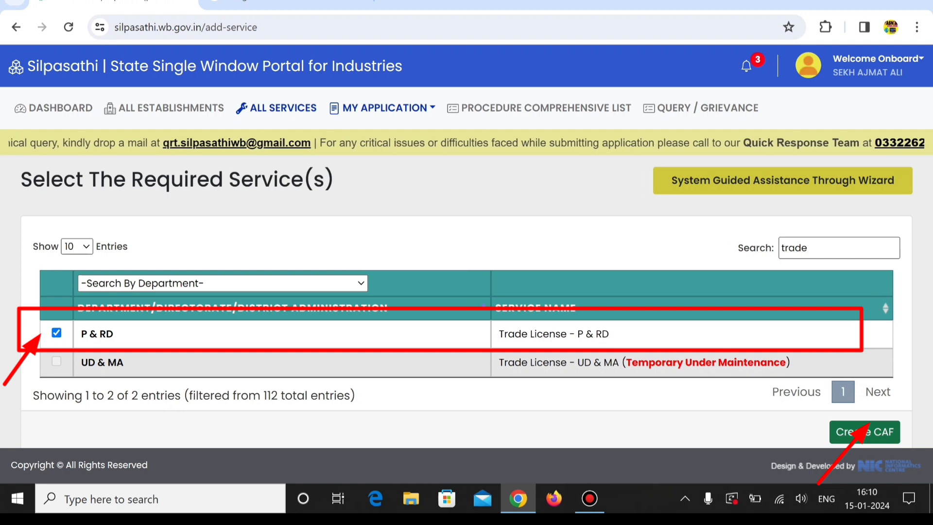
left_click(864, 432)
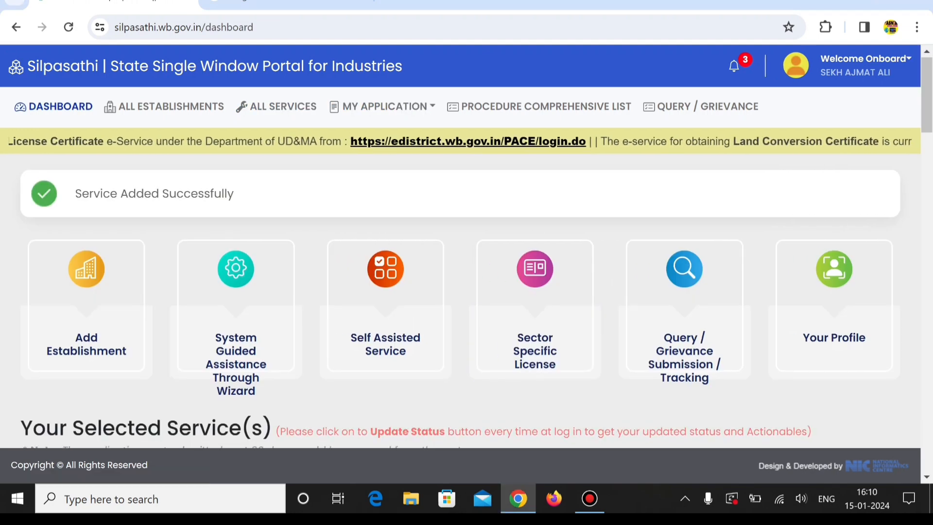
Open the online application form for the newly added Trade License - P & RD service
scroll(461, 291, "down", 5)
scroll(460, 291, "down", 3)
scroll(461, 292, "up", 3)
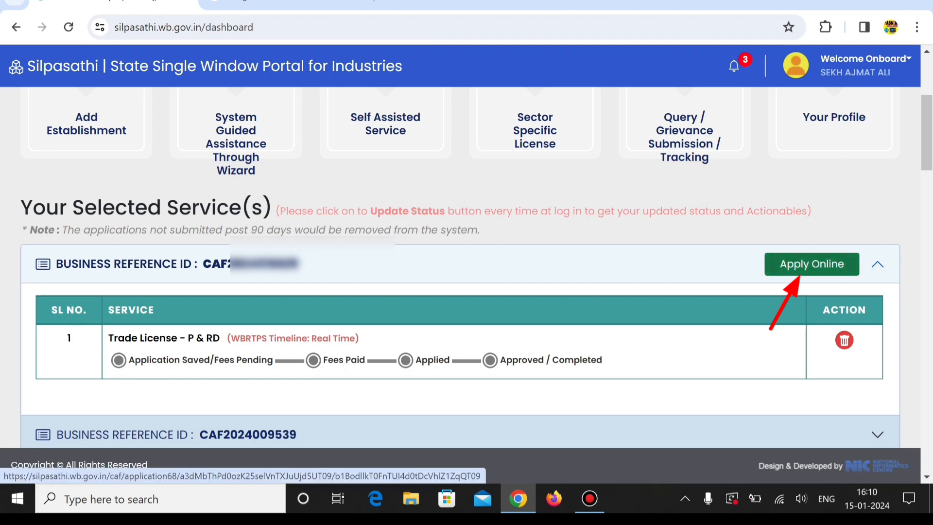
left_click(811, 264)
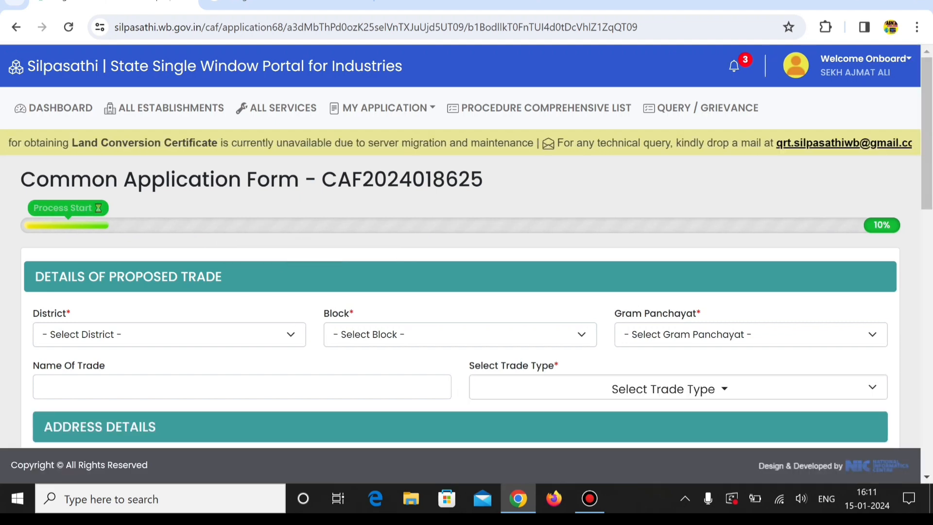
Set the proposed trade's district to BIRBHUM and choose its block and gram panchayat
scroll(460, 267, "down", 2)
left_click(169, 260)
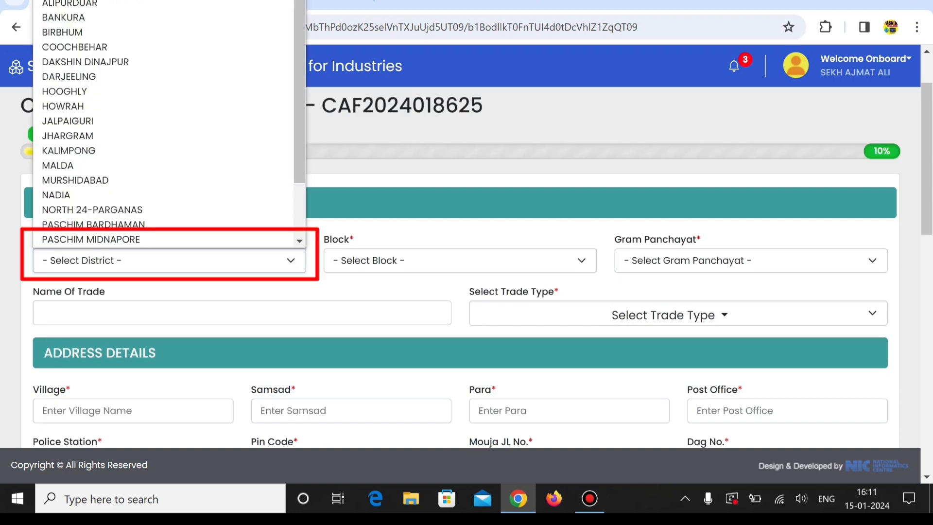
key("Return")
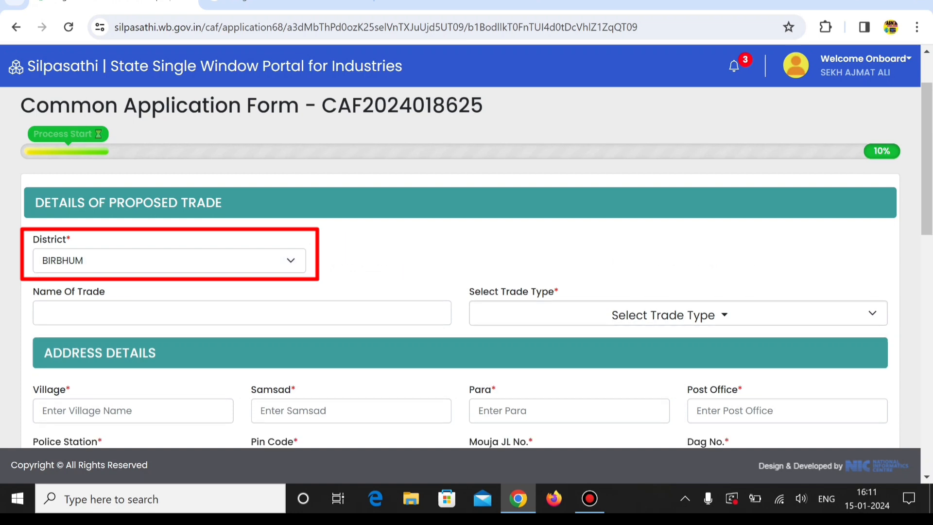
left_click(460, 260)
key("Up")
key("Return")
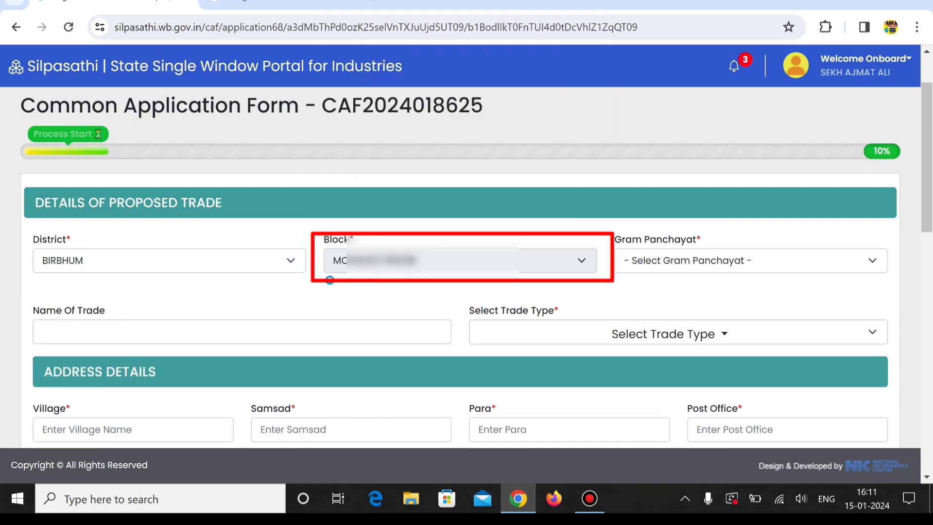
left_click(750, 261)
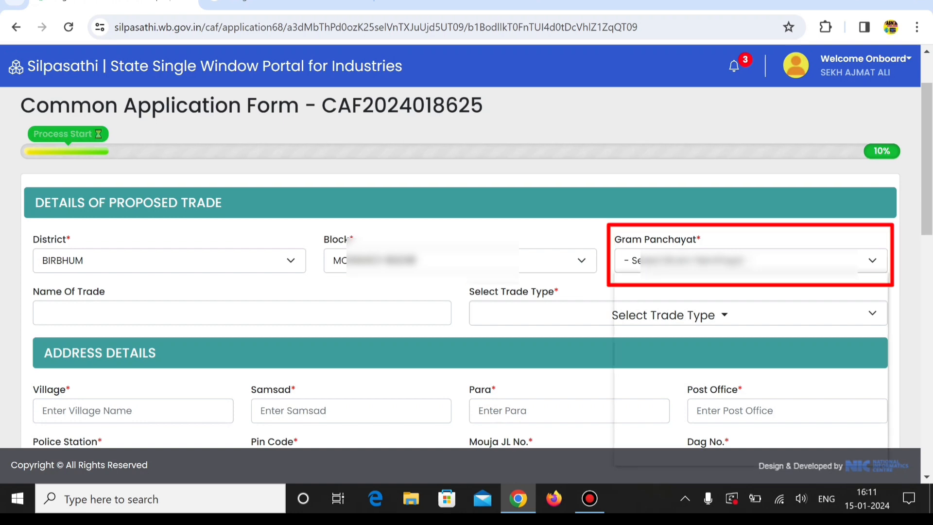
key("Return")
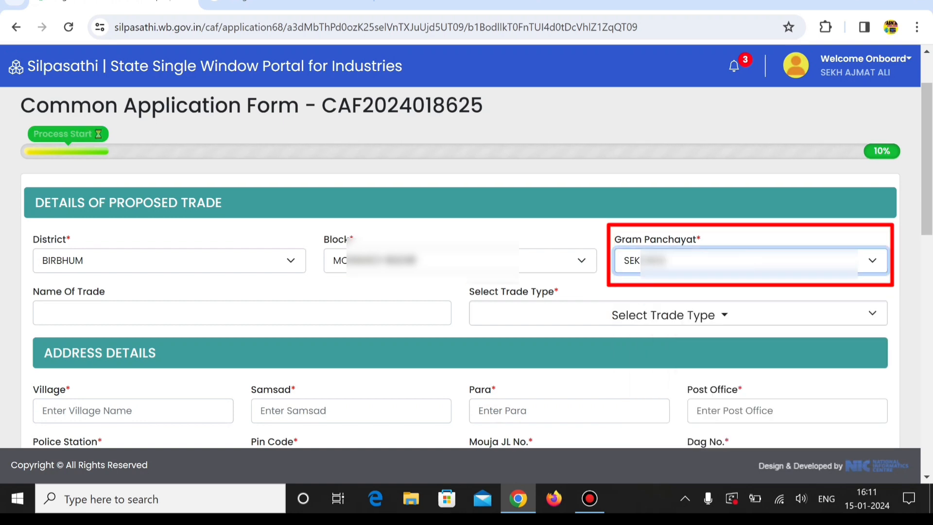
Enter the name of the trade and select CYBER CAFE as the trade type, searching for "CYBER CA"
left_click(242, 313)
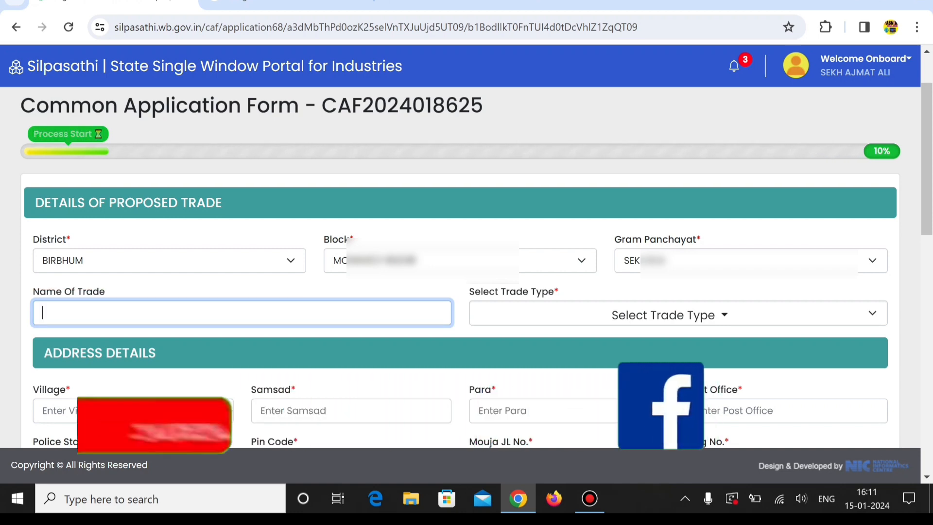
type("TASNIM ONLINE CENTRE")
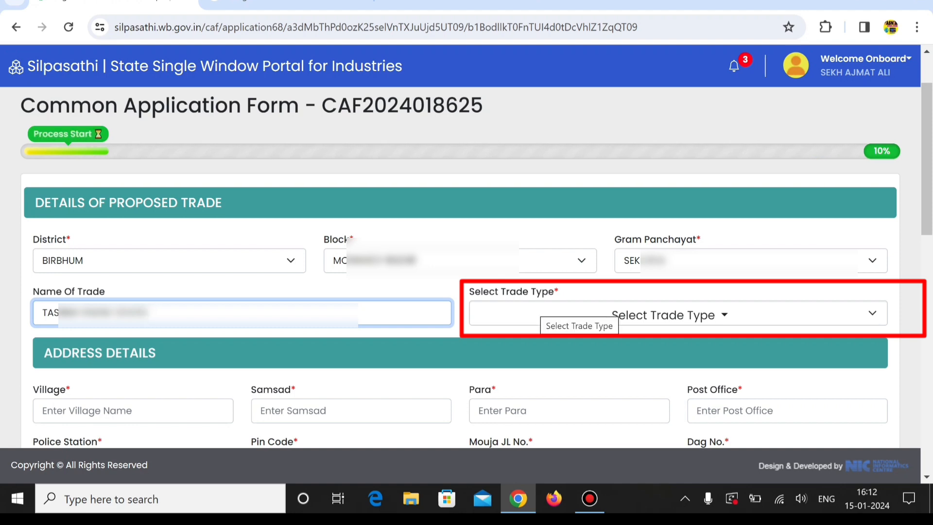
left_click(536, 309)
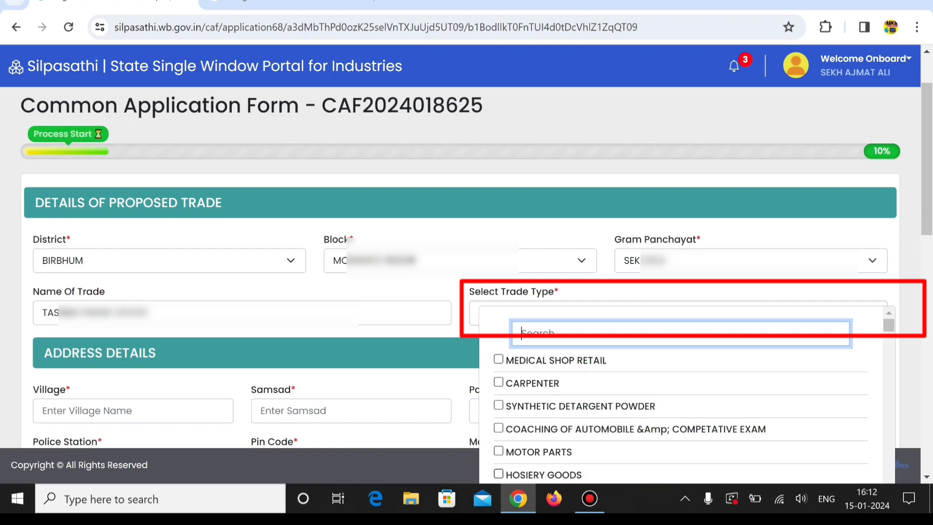
scroll(680, 394, "down", 10)
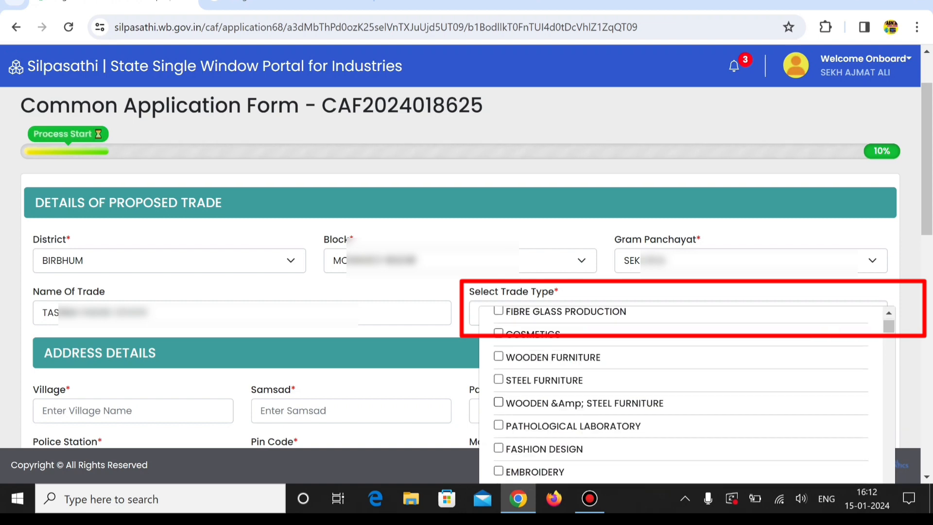
scroll(681, 394, "up", 10)
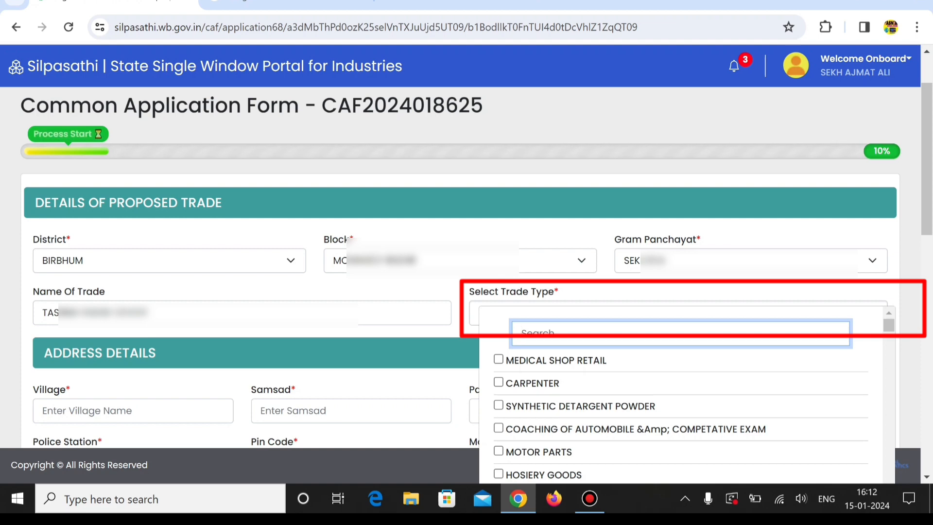
type("cyber ca")
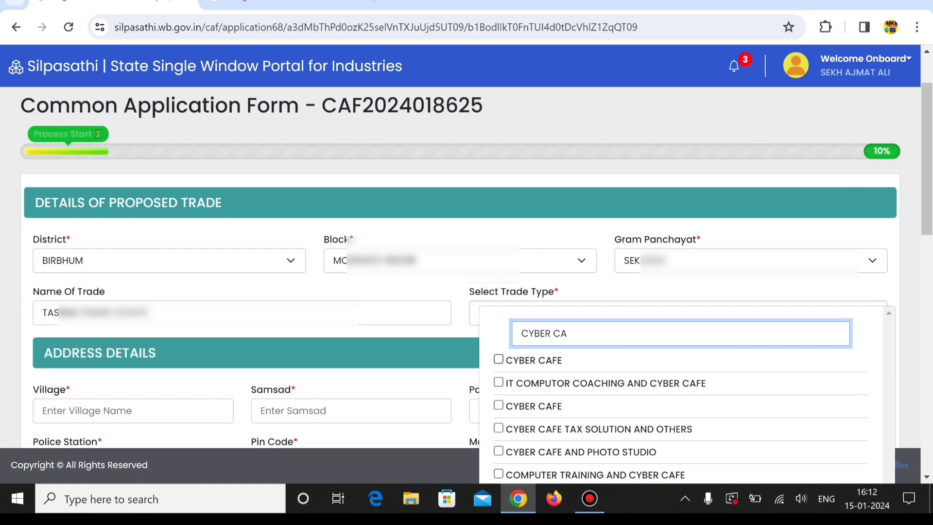
left_click(498, 359)
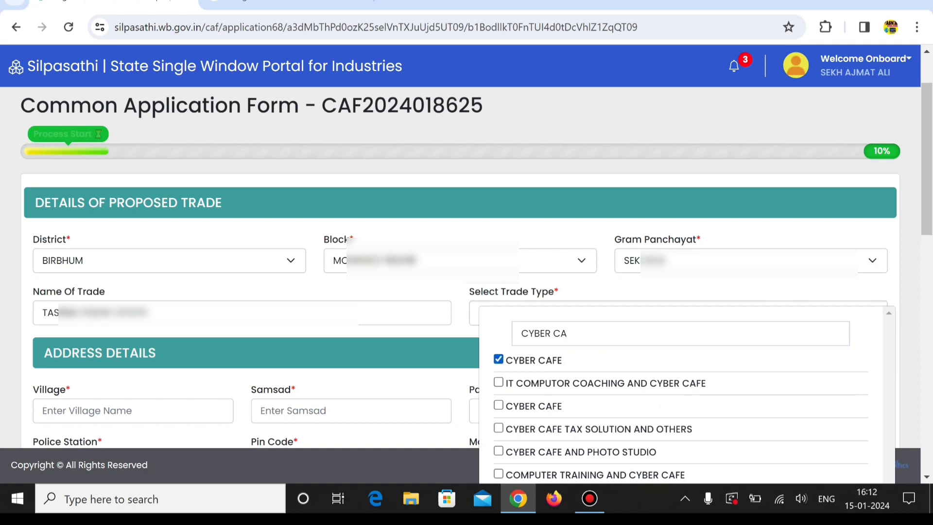
key("Escape")
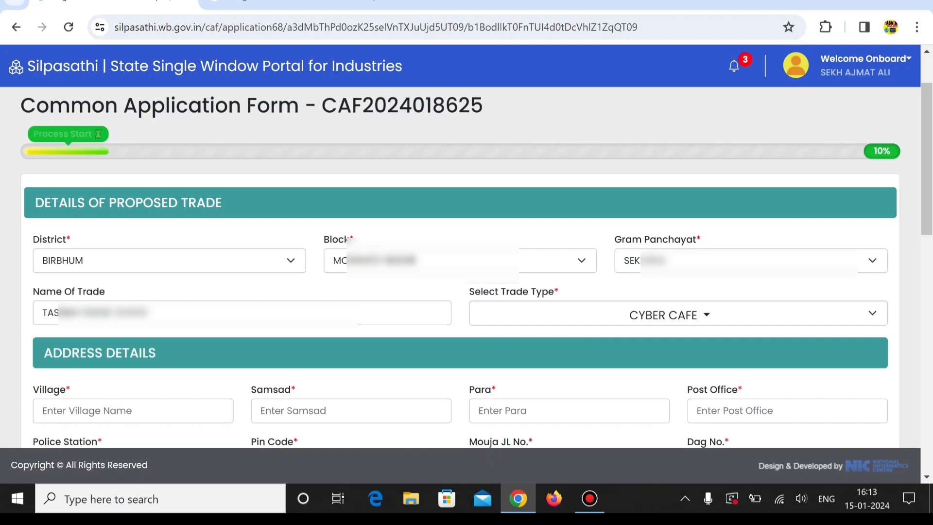
Fill in the village and samsad of the proposed trade's address
scroll(467, 267, "down", 2)
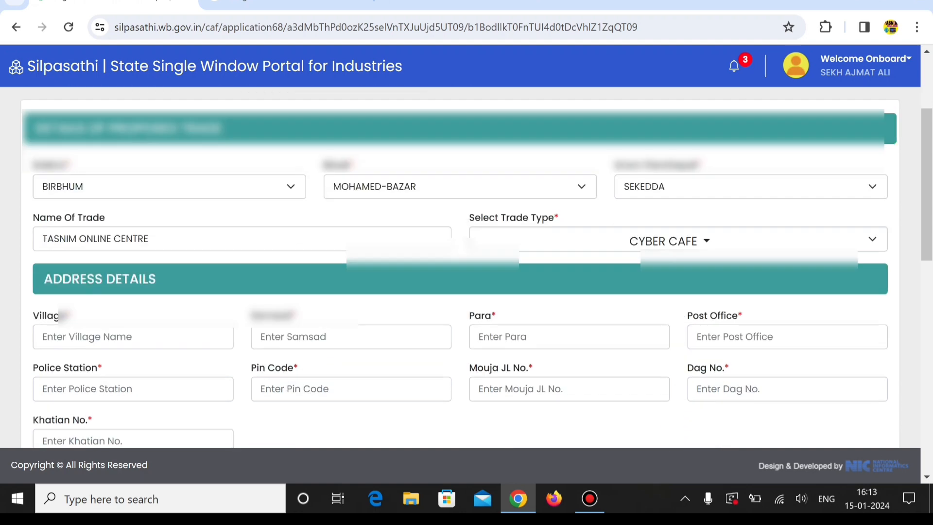
scroll(466, 267, "down", 2)
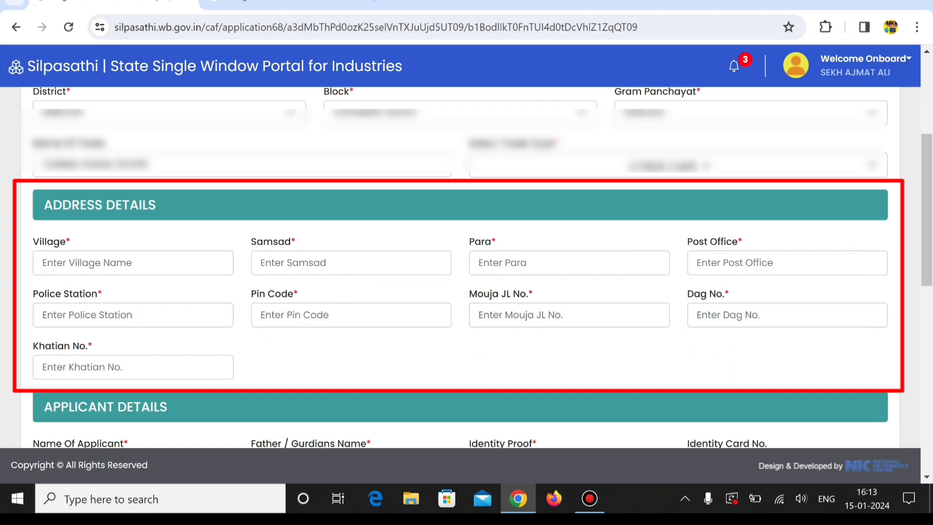
left_click(43, 263)
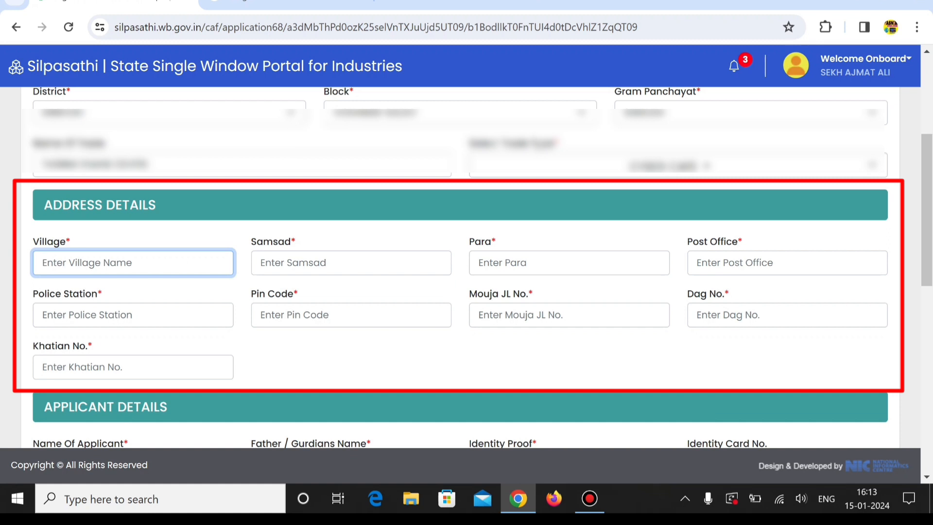
type("SO")
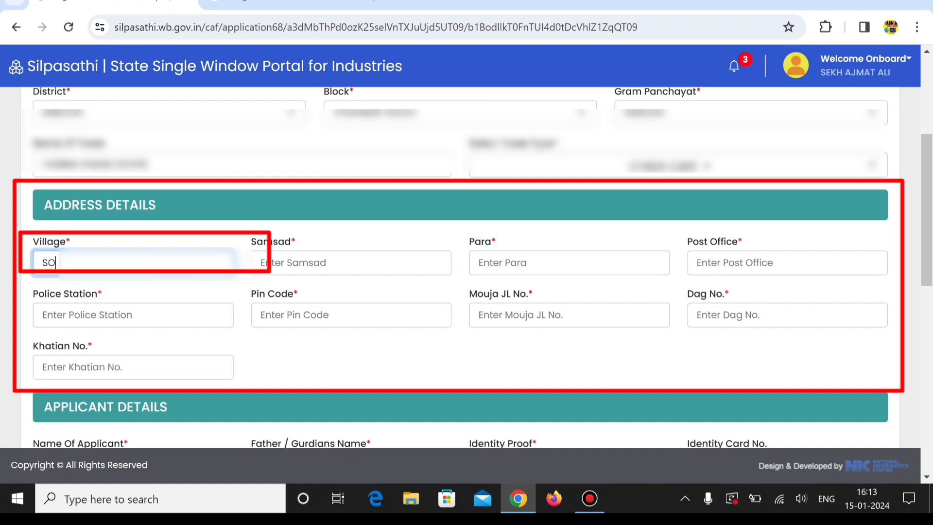
type("NAL")
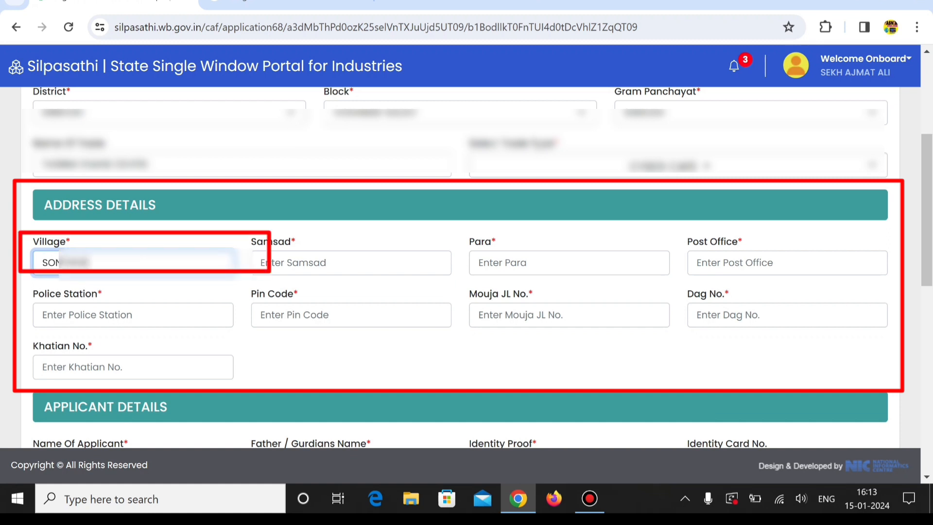
key("Tab")
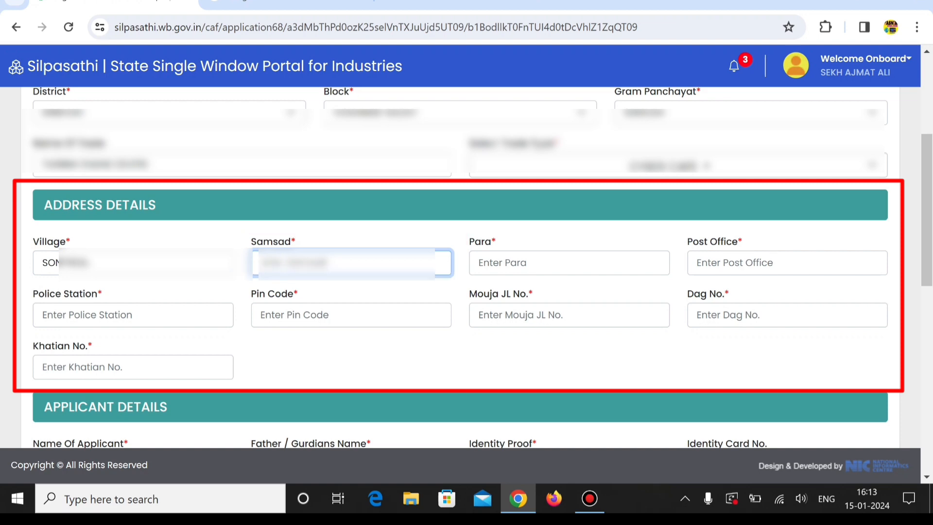
type("S")
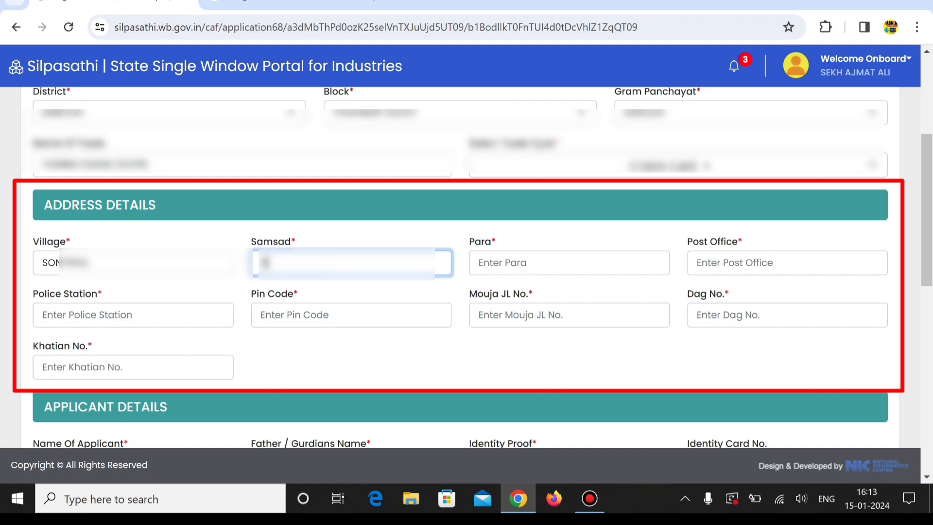
key("Tab")
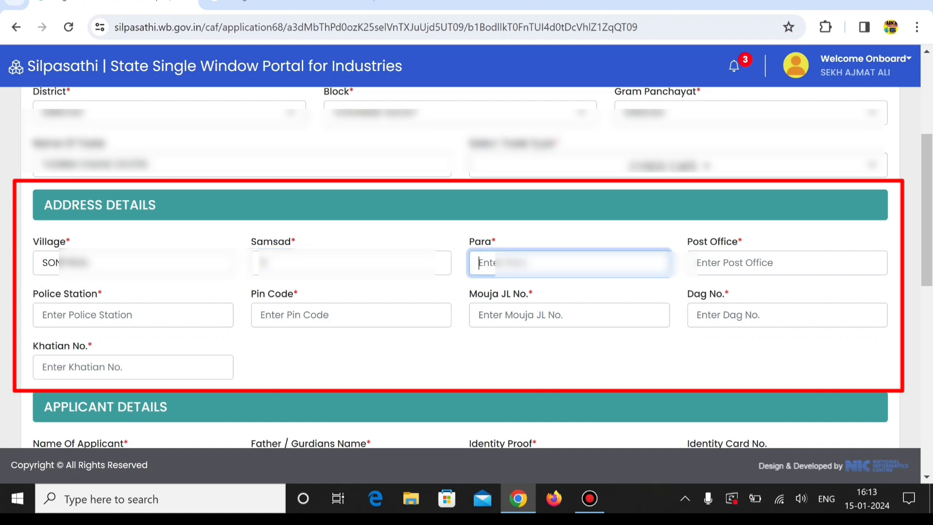
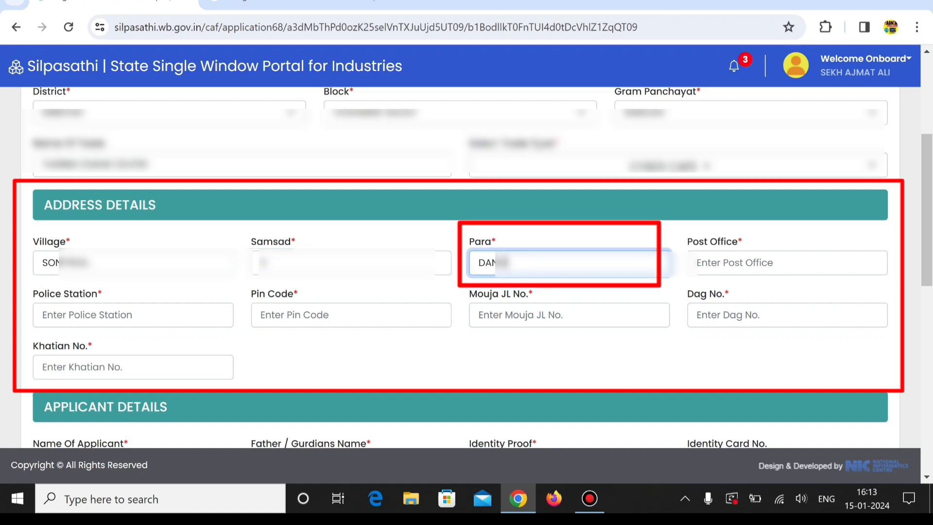
Fill in the para and post office in the trade's address details
key("Tab")
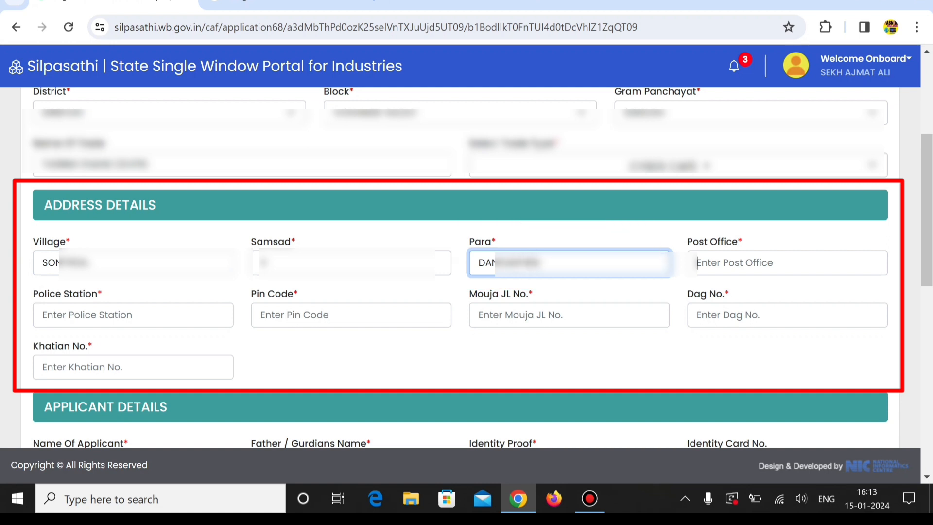
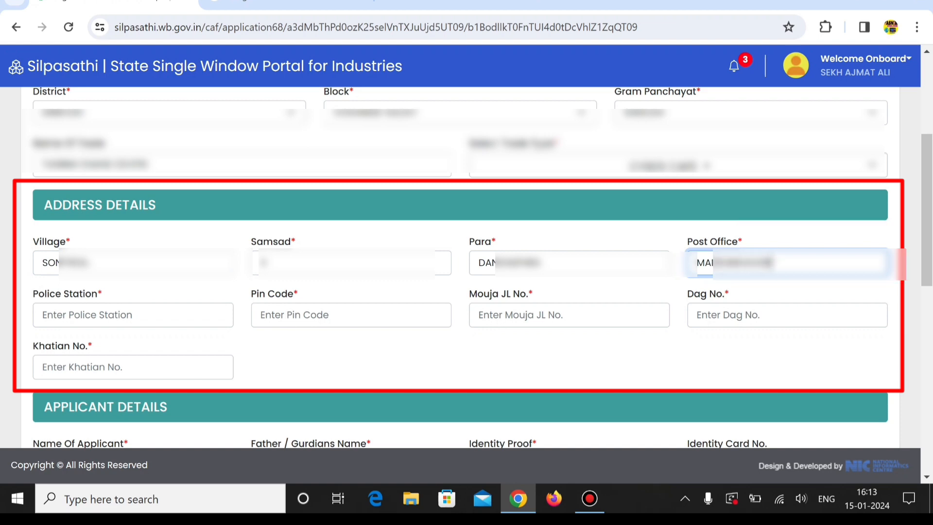
key("Tab")
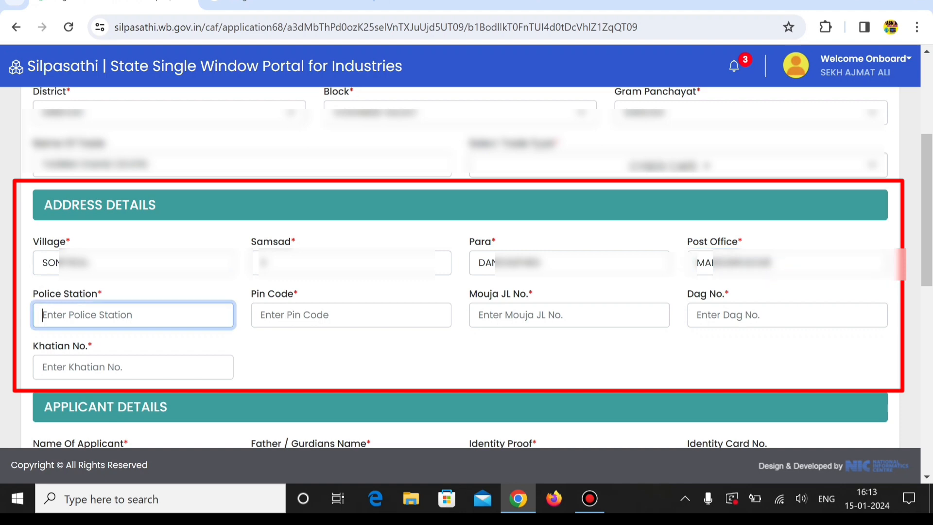
Enter the police station and postal pin code for the trade's address
type("M")
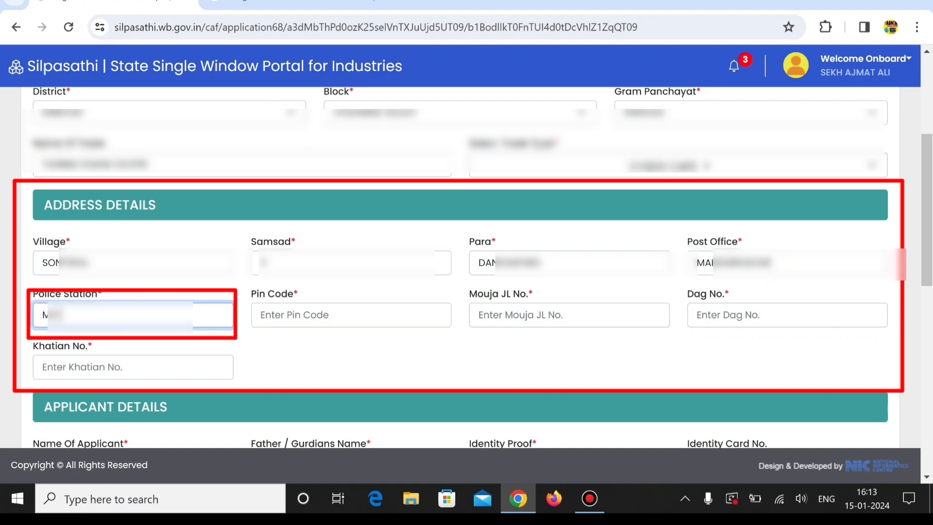
type("D BAZAR")
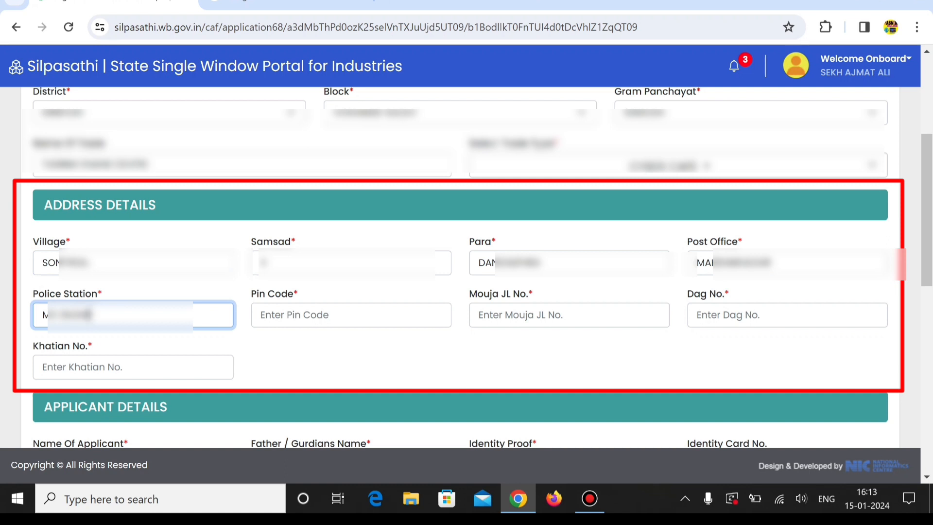
key("Tab")
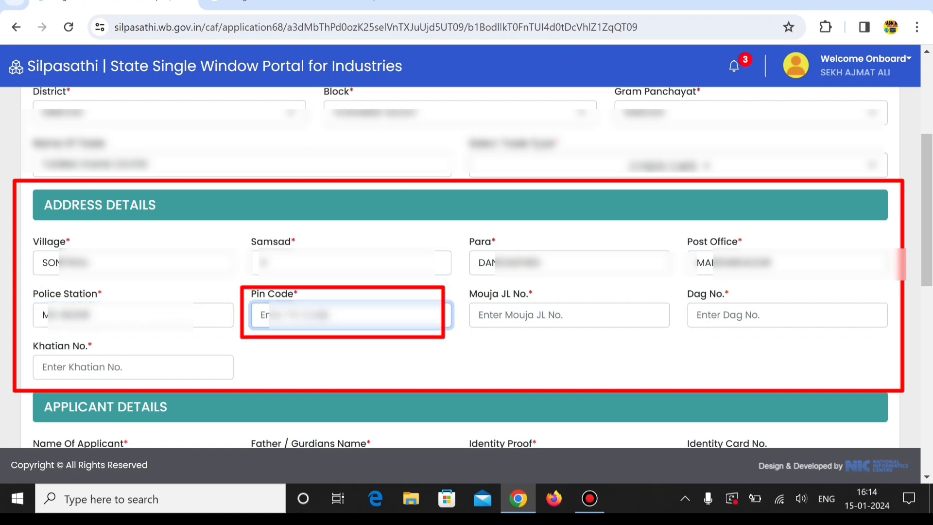
type("73")
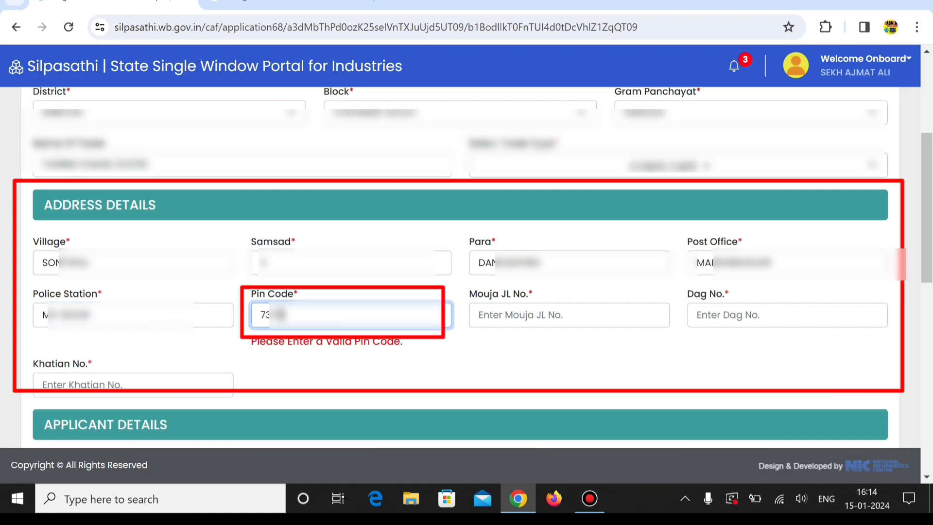
type("7")
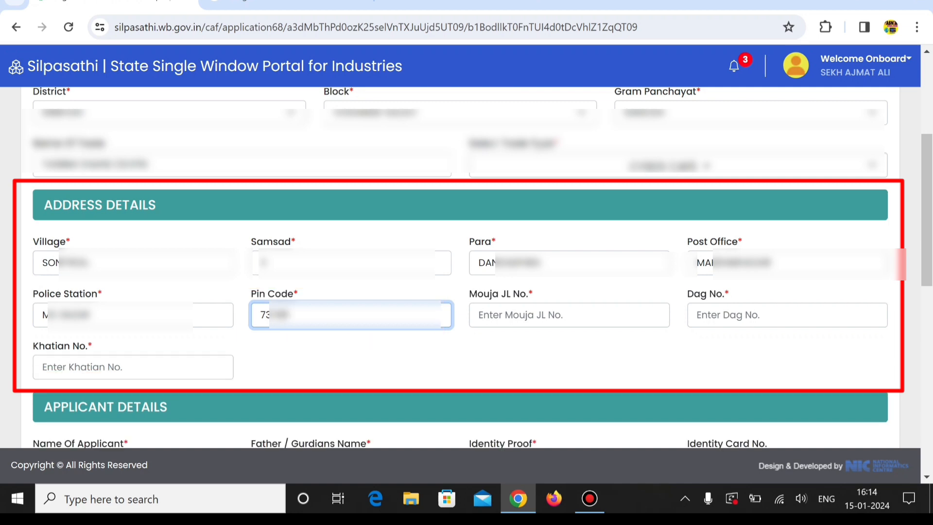
left_click(372, 346)
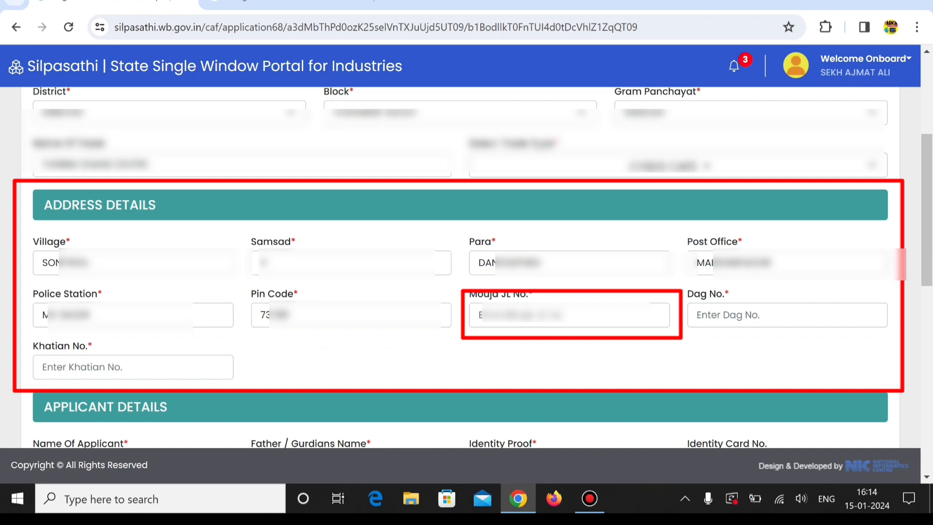
Enter the Mouja JL number and Dag number of the trade's premises
left_click(558, 315)
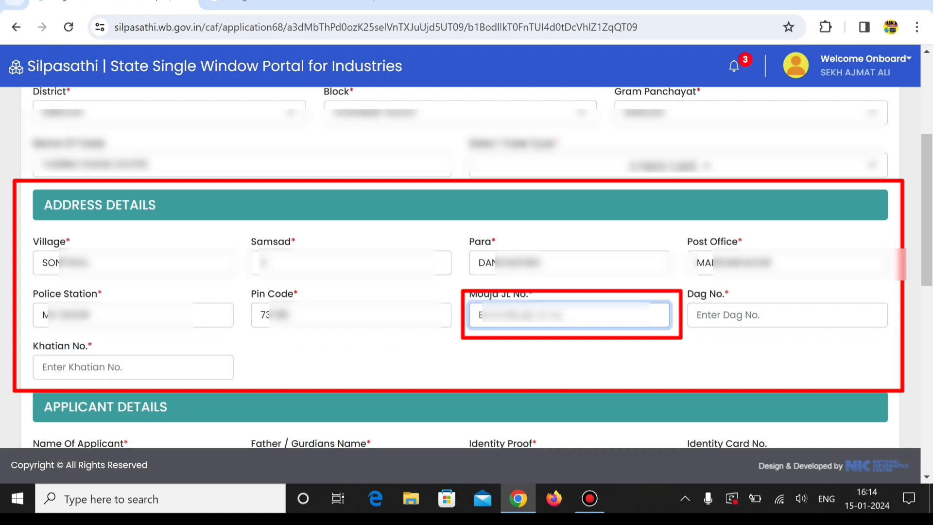
type("20")
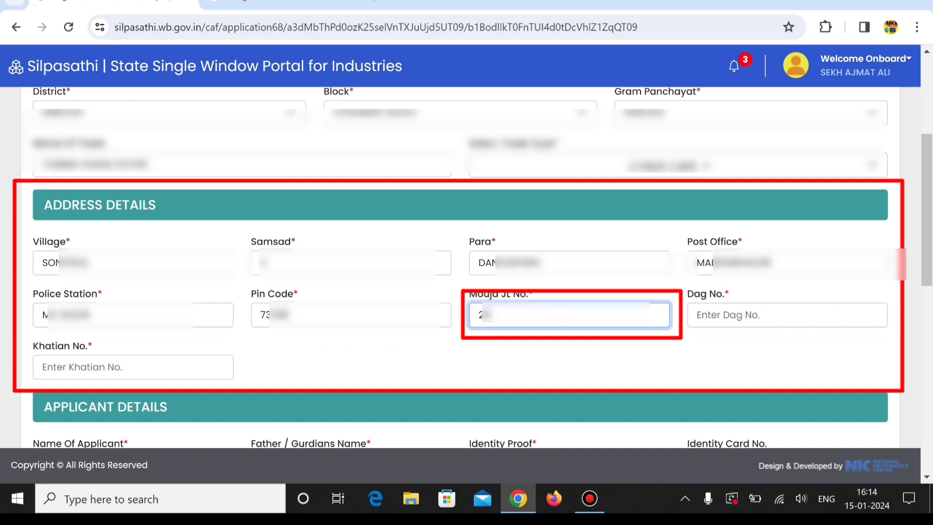
left_click(549, 354)
left_click(787, 315)
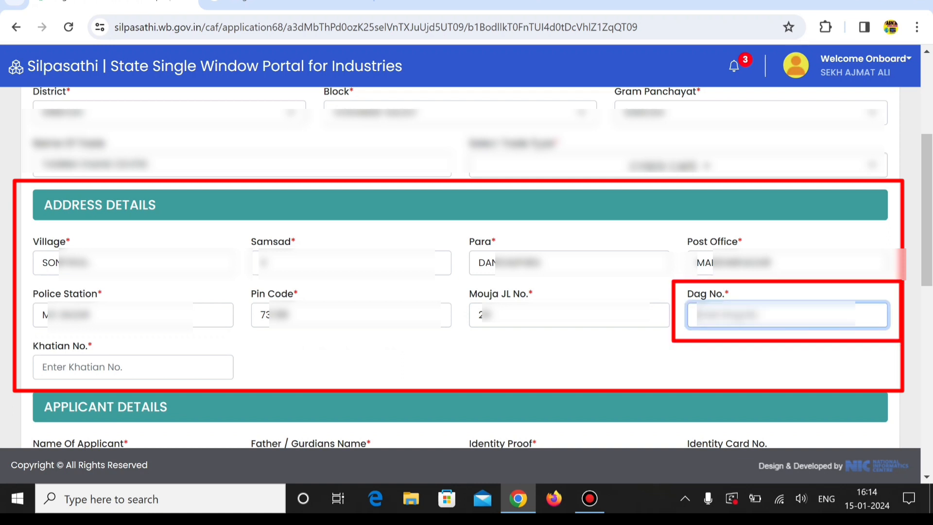
type("12")
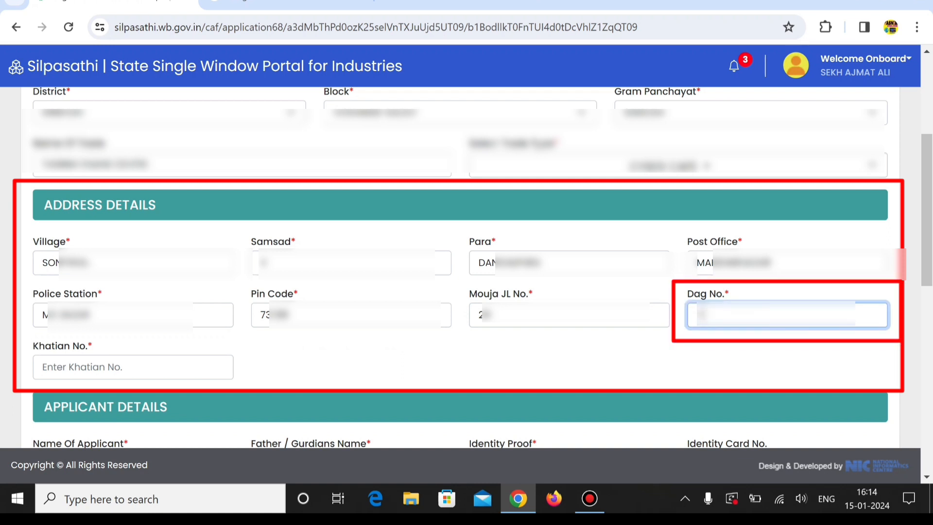
Enter the Khatian number to complete the trade's address details
left_click(134, 367)
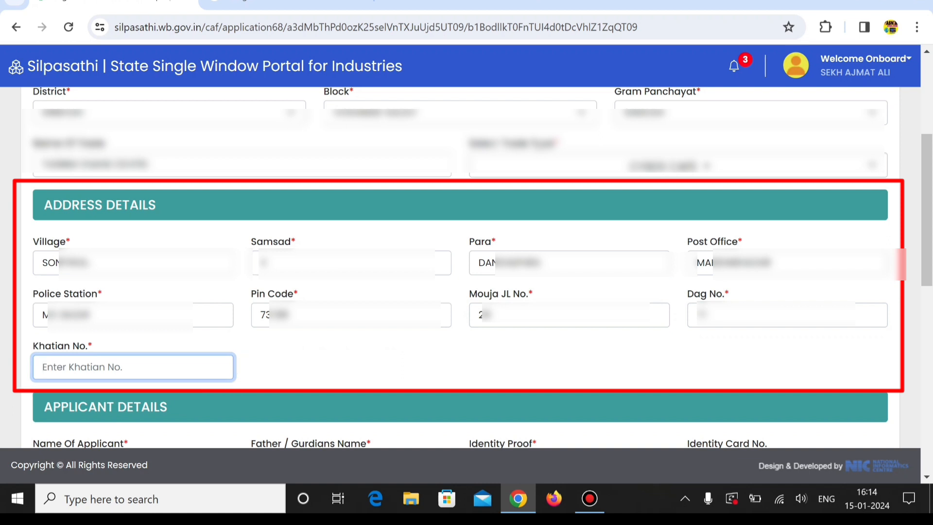
left_click(569, 314)
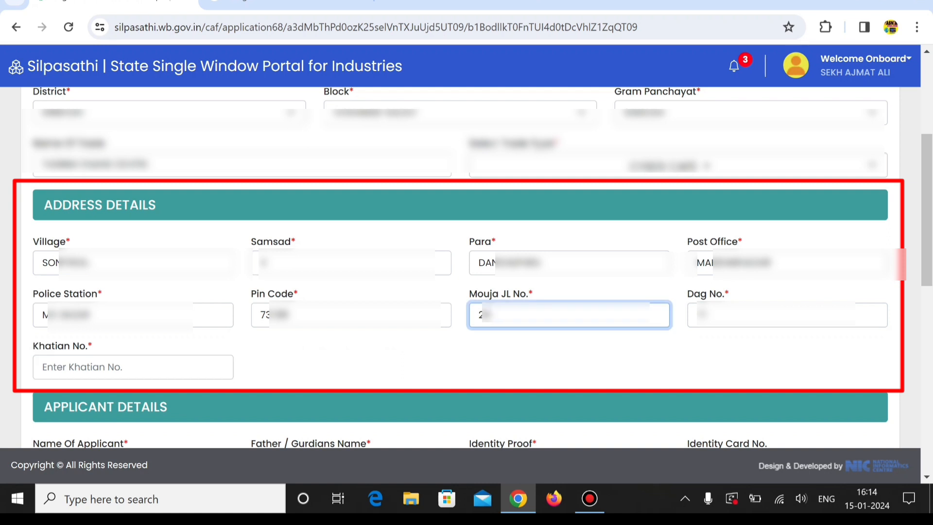
left_click(787, 315)
key("Tab")
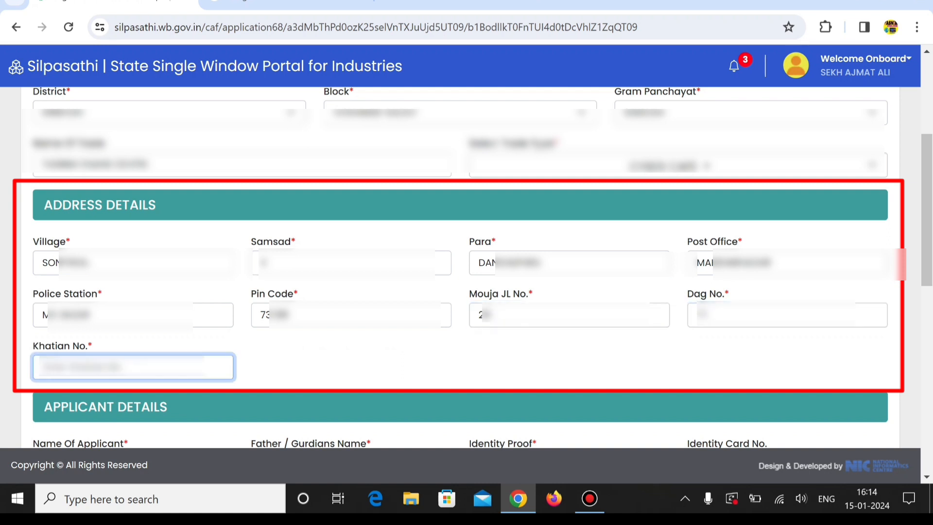
type("75")
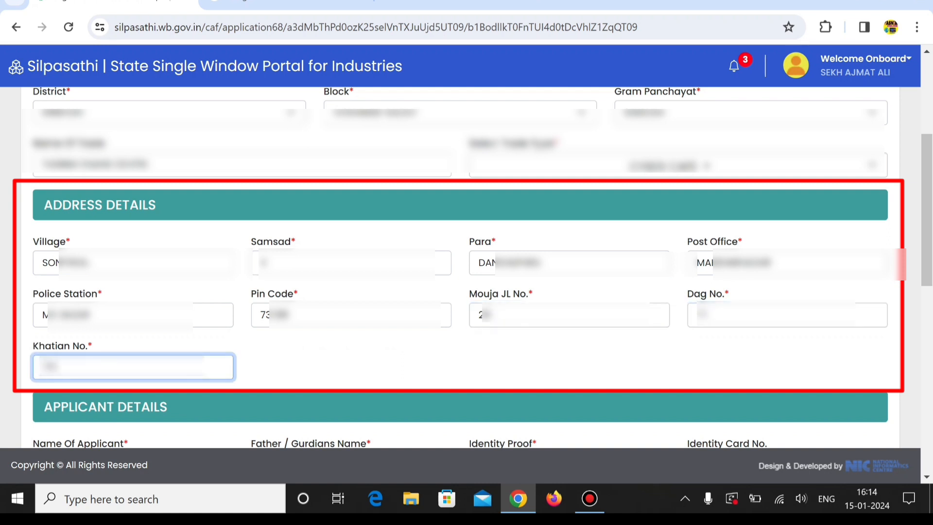
key("Tab")
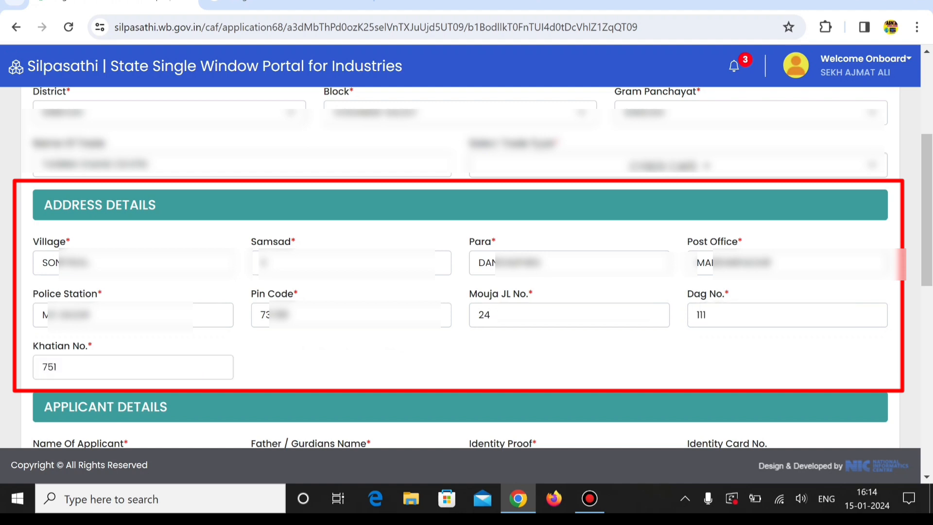
Enter the applicant's full name in the applicant details
scroll(466, 267, "down", 5)
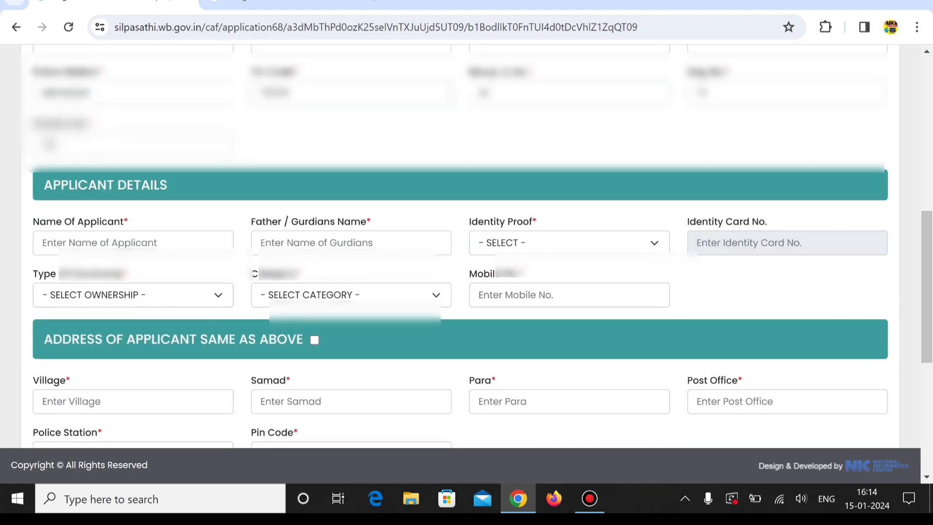
left_click(133, 243)
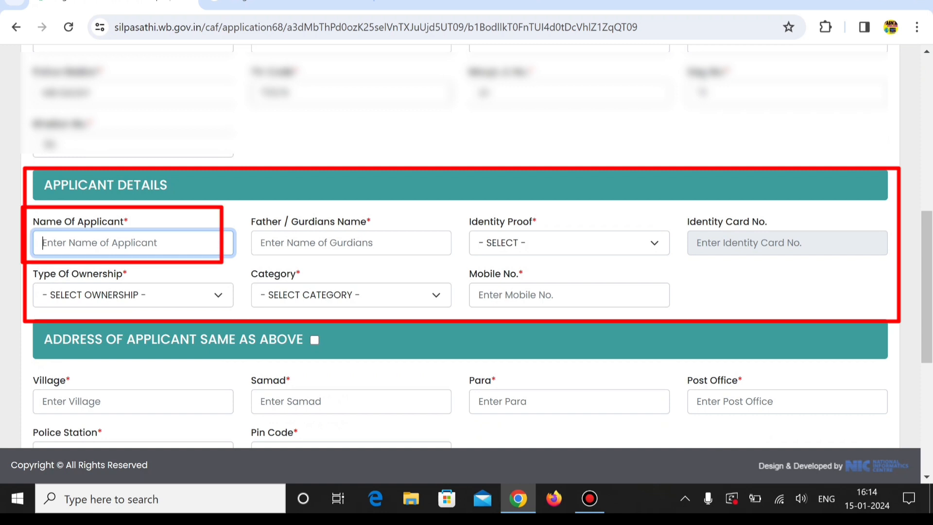
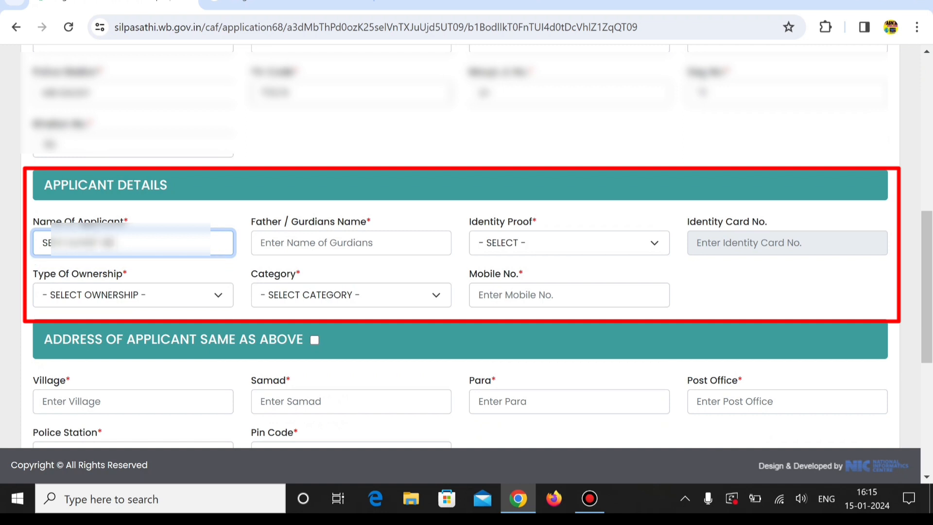
Enter the name of the applicant's father or guardian
left_click(311, 243)
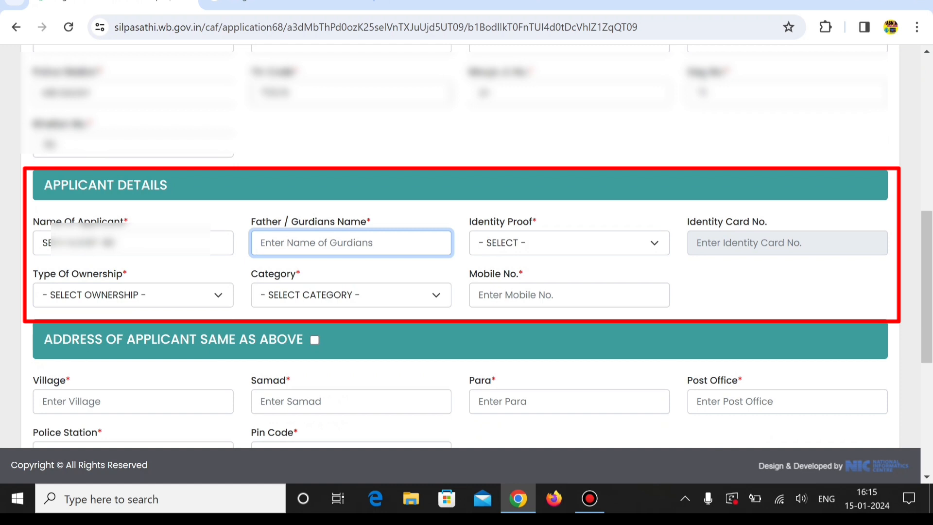
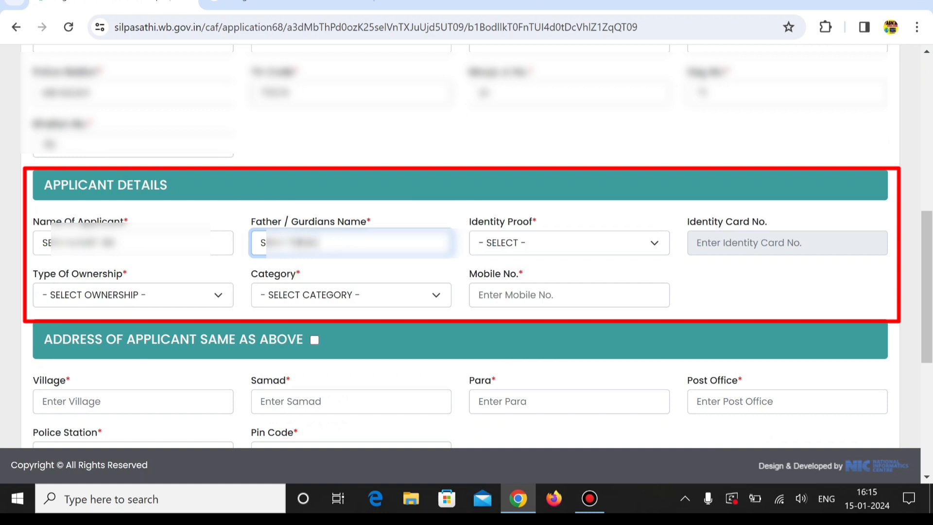
Choose AADHAR as the applicant's identity proof and enter the identity card number
left_click(569, 243)
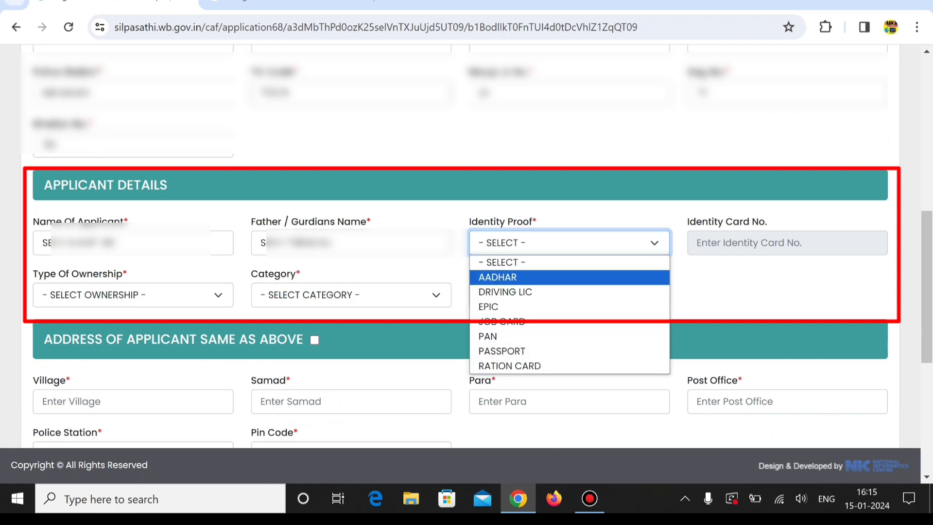
left_click(497, 277)
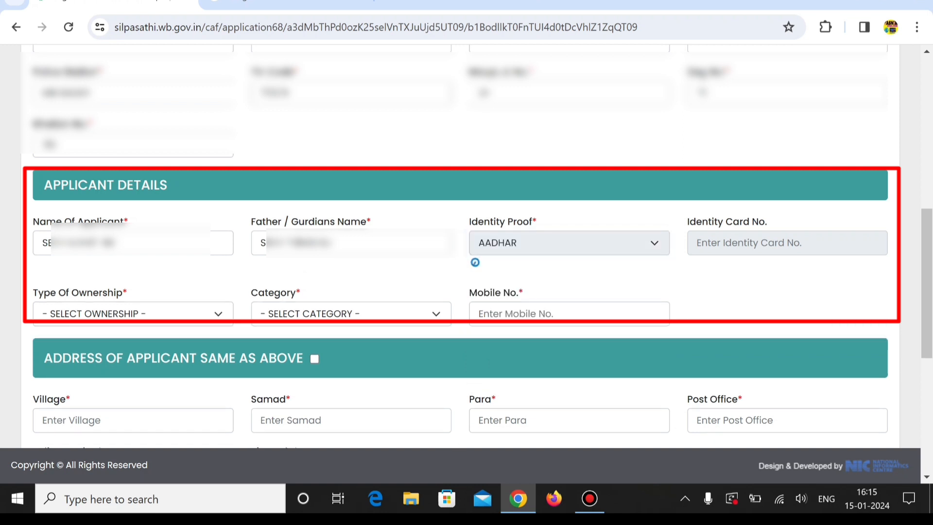
left_click(787, 243)
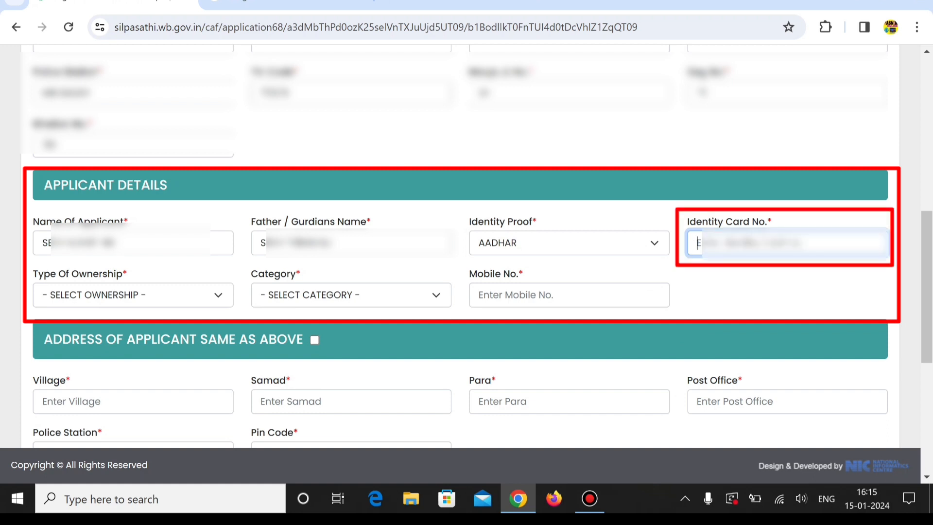
type("2••••••")
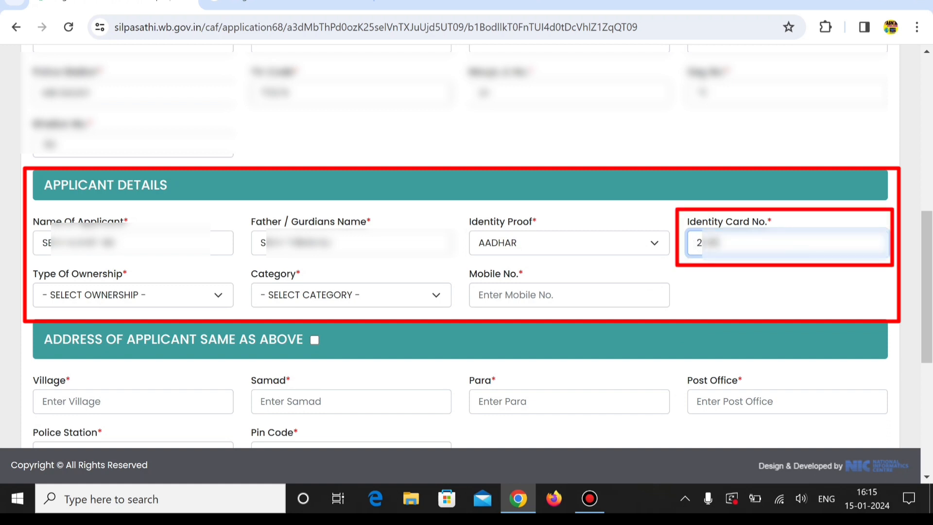
type("••••")
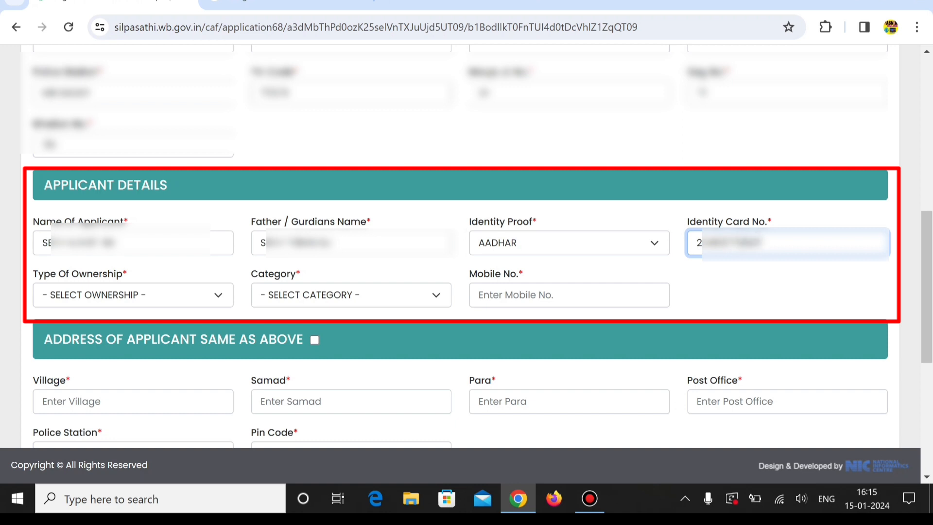
Set the applicant's type of ownership to PERSONAL and the category to GP CITIZEN
left_click(133, 295)
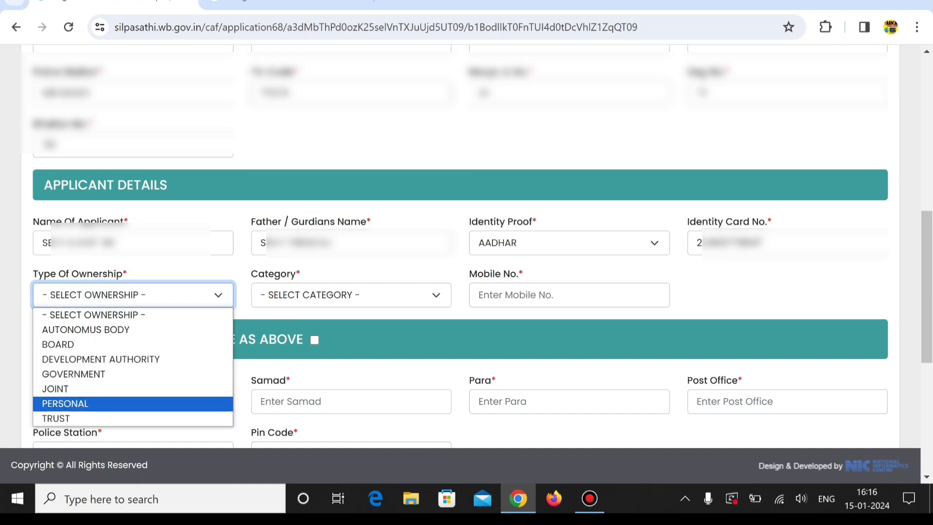
key("Return")
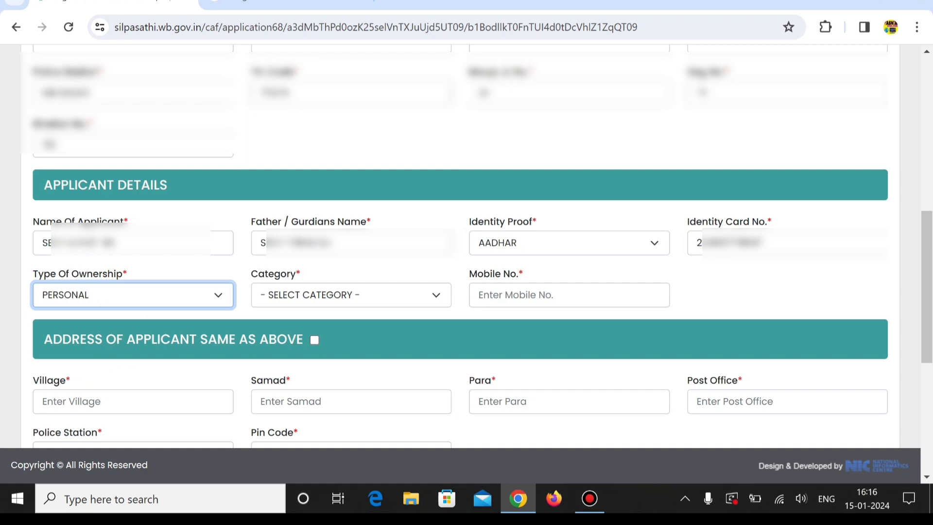
left_click(351, 295)
key("Down")
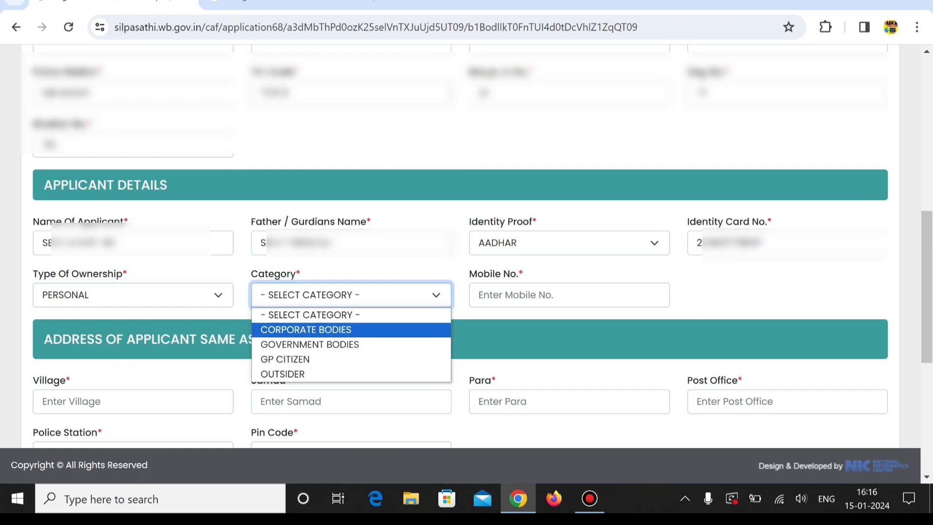
key("Down")
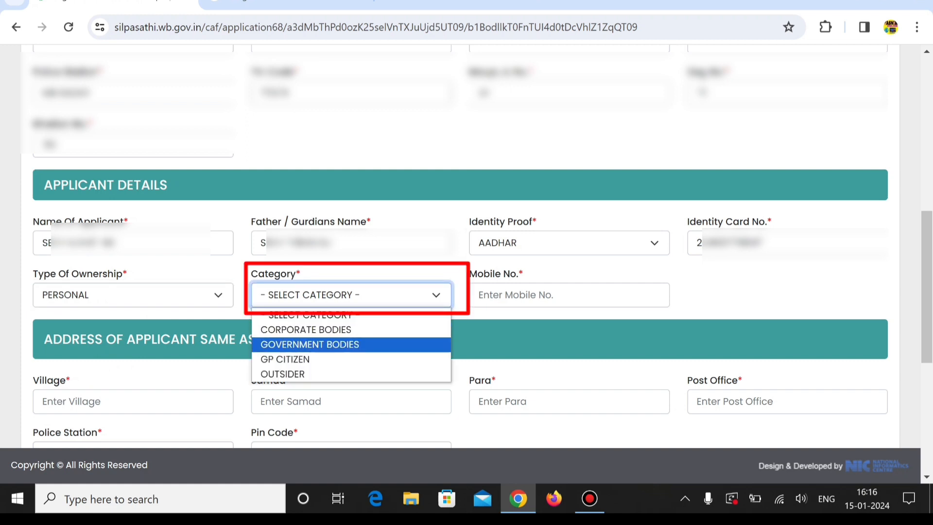
key("Down")
key("Down")
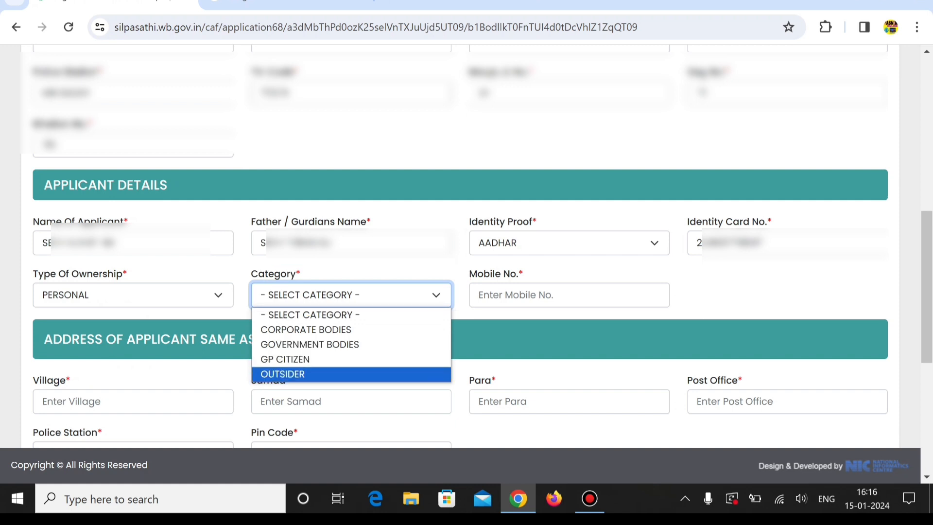
key("Up")
key("Return")
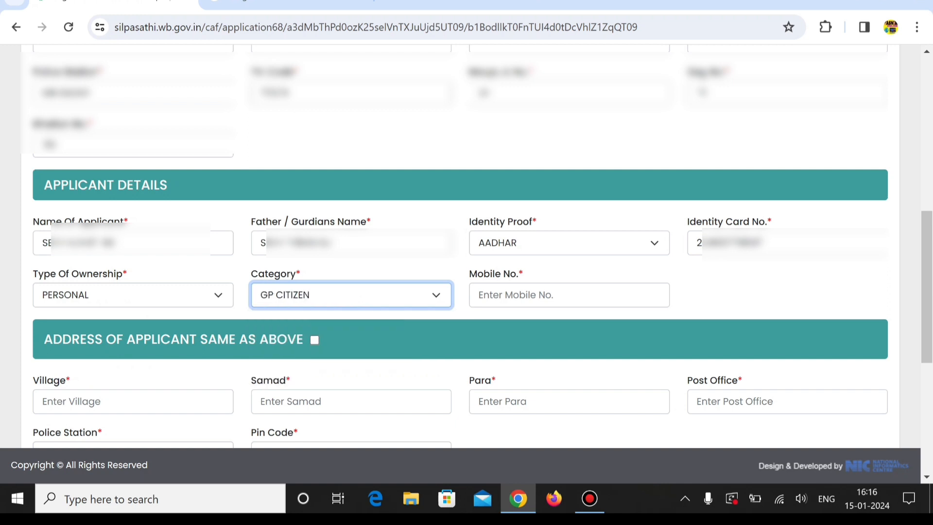
Enter the applicant's mobile number in the applicant details
left_click(569, 294)
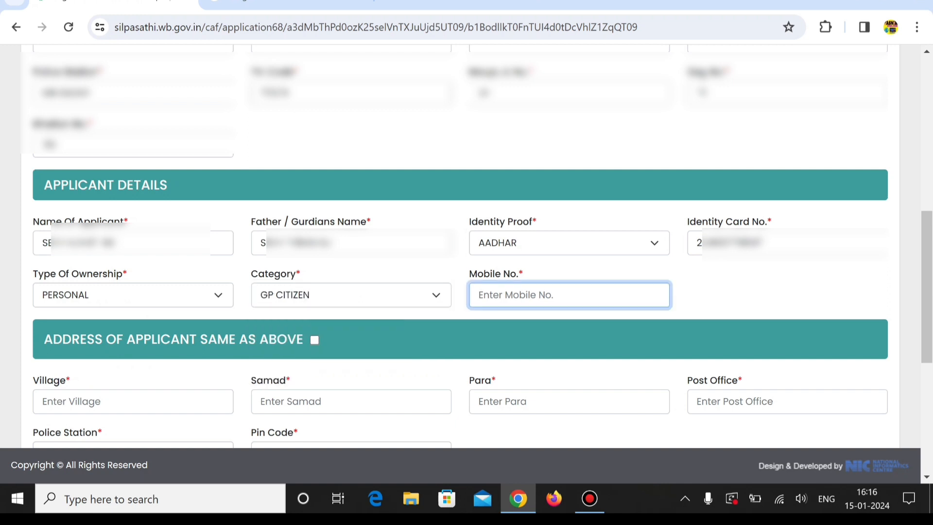
type("7")
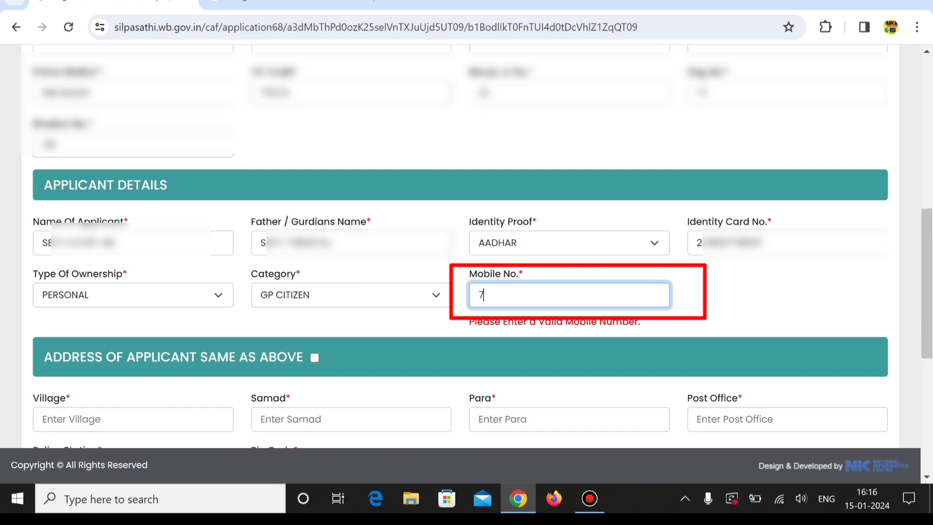
type("••••••")
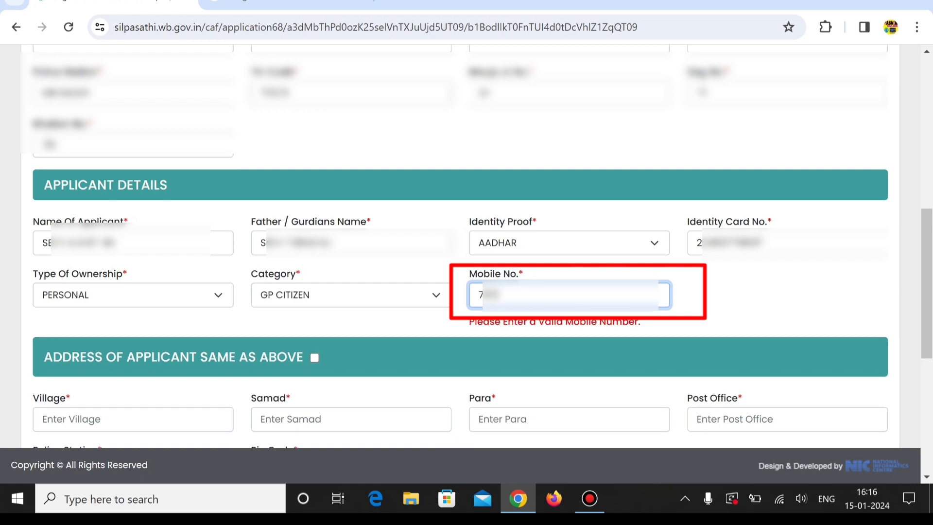
type("••••")
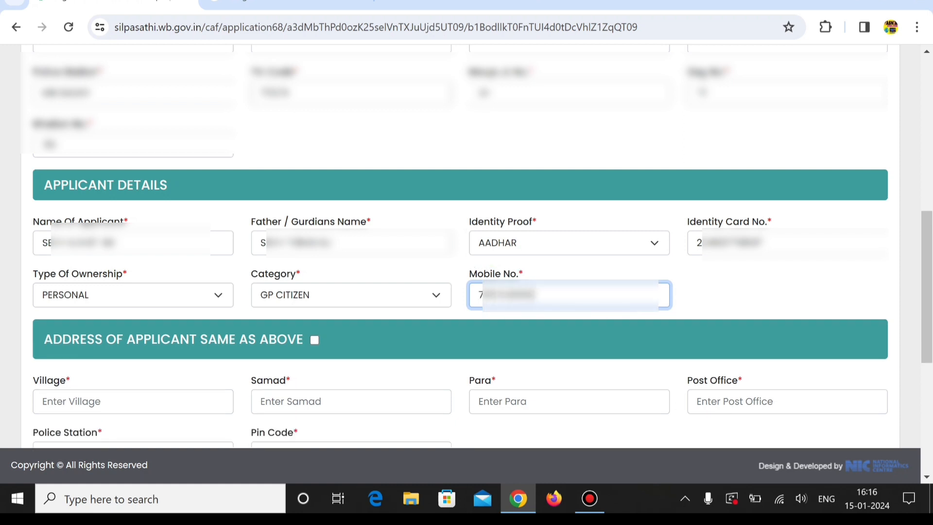
key("Tab")
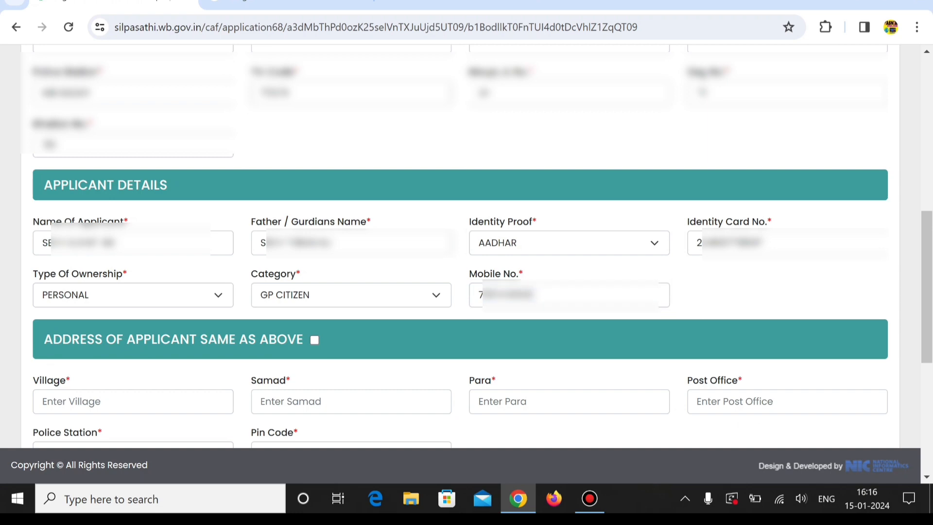
Mark the applicant's address as the same as the trade address given above
scroll(466, 248, "down", 5)
scroll(466, 248, "up", 2)
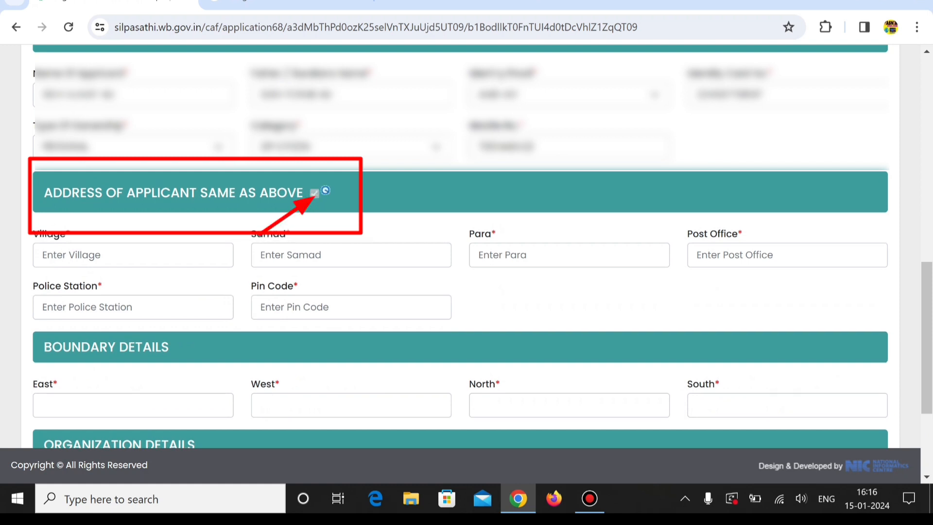
left_click(314, 192)
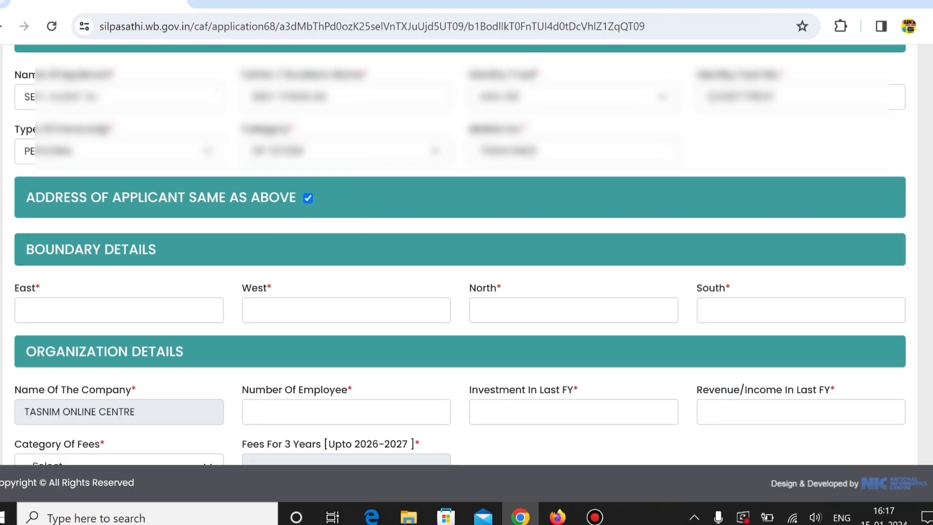
Fill in the boundary details with LAND for east, HOUSE for west, LAND for north and SHOP for south
left_click(111, 310)
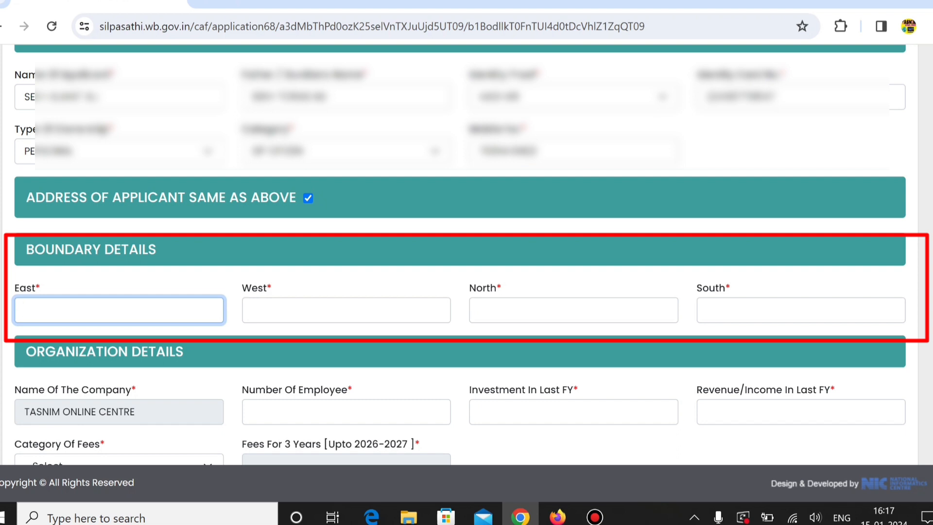
left_click(346, 310)
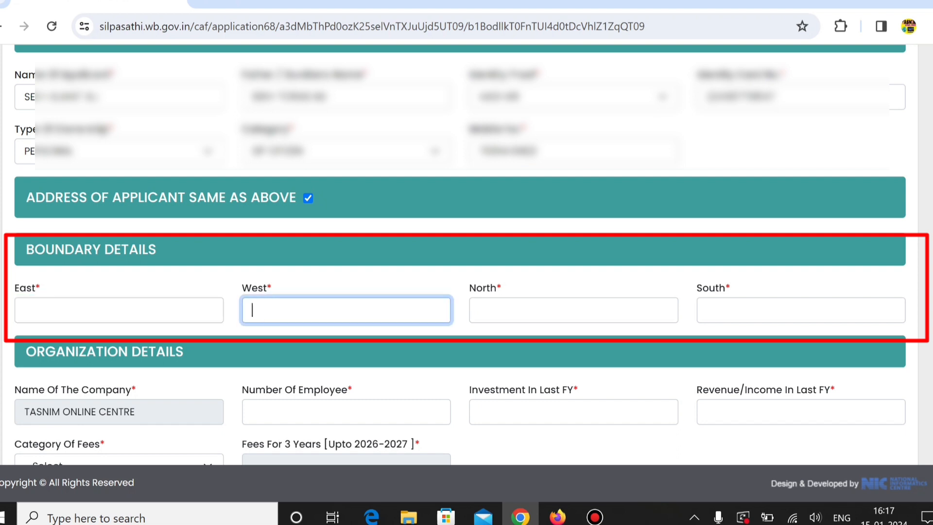
left_click(573, 310)
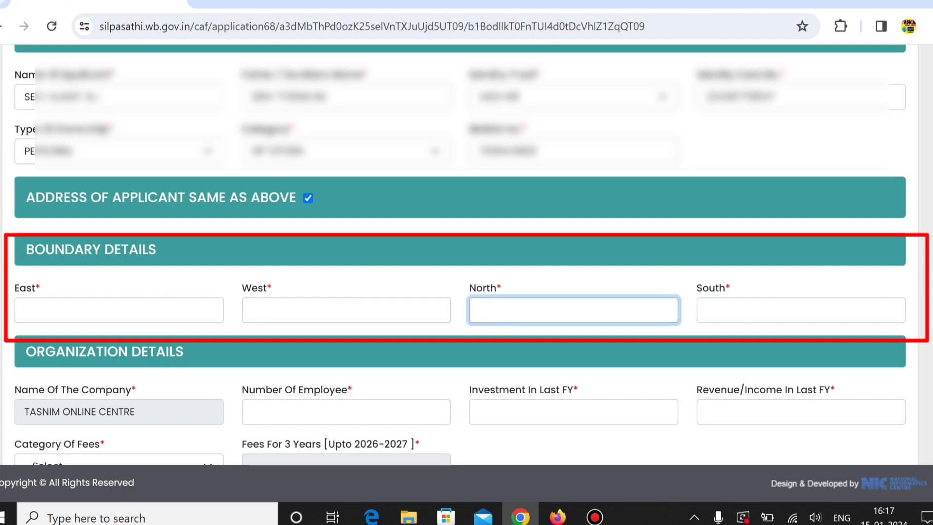
left_click(800, 310)
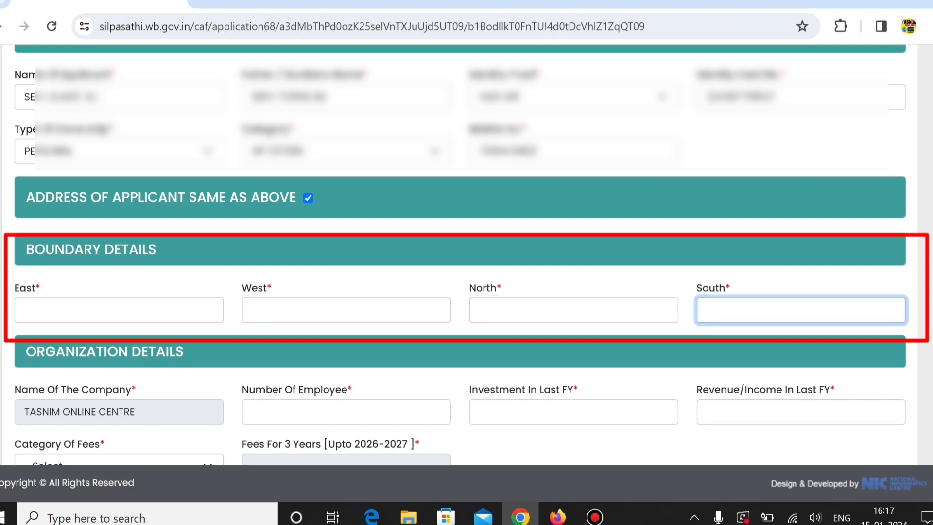
left_click(119, 310)
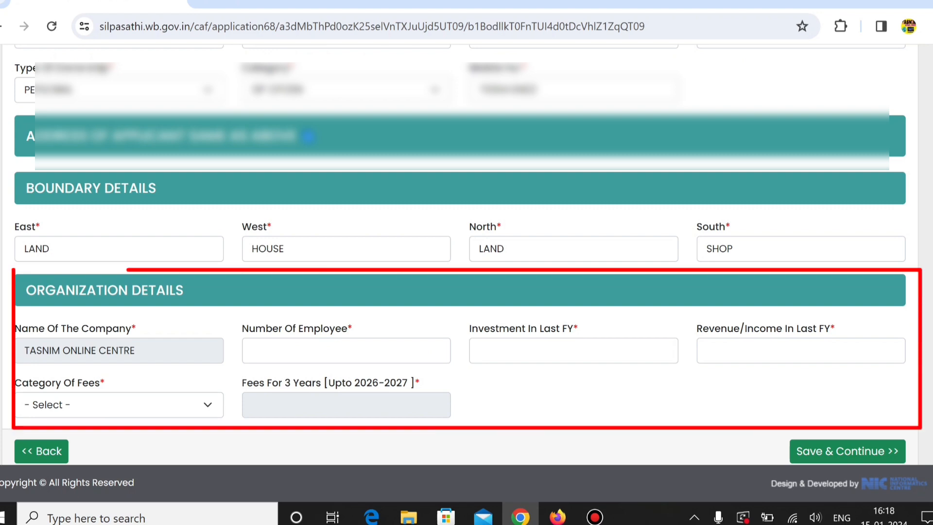
Fill in the organization details with 1 employee and the company's investment and revenue for the last financial year
scroll(461, 262, "up", 9)
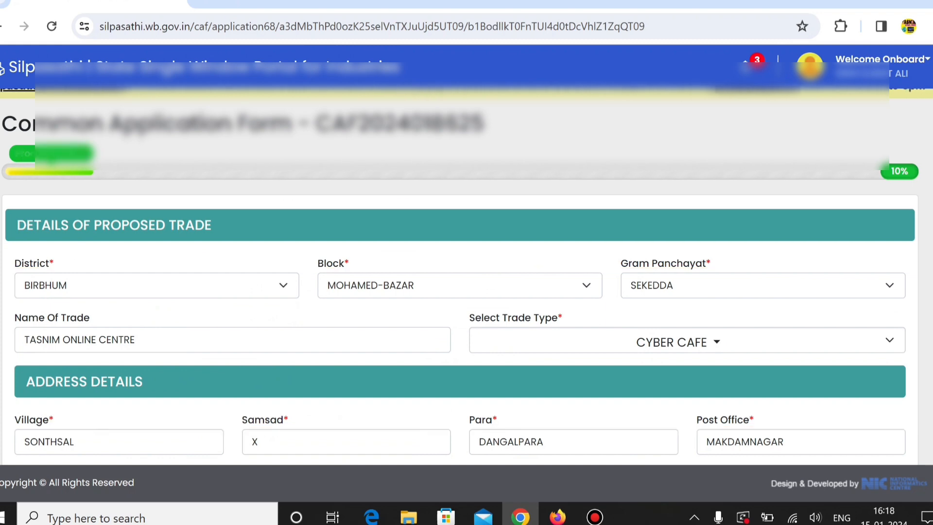
scroll(466, 262, "down", 9)
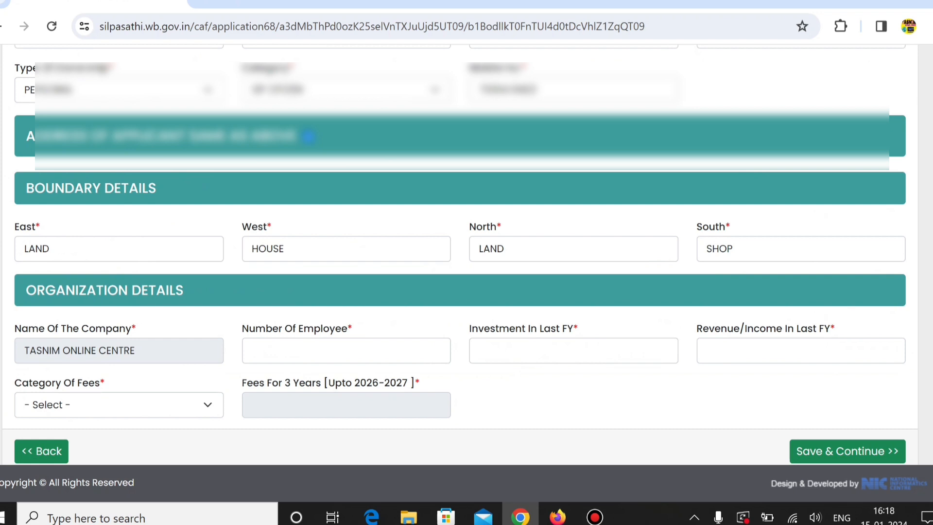
left_click(346, 351)
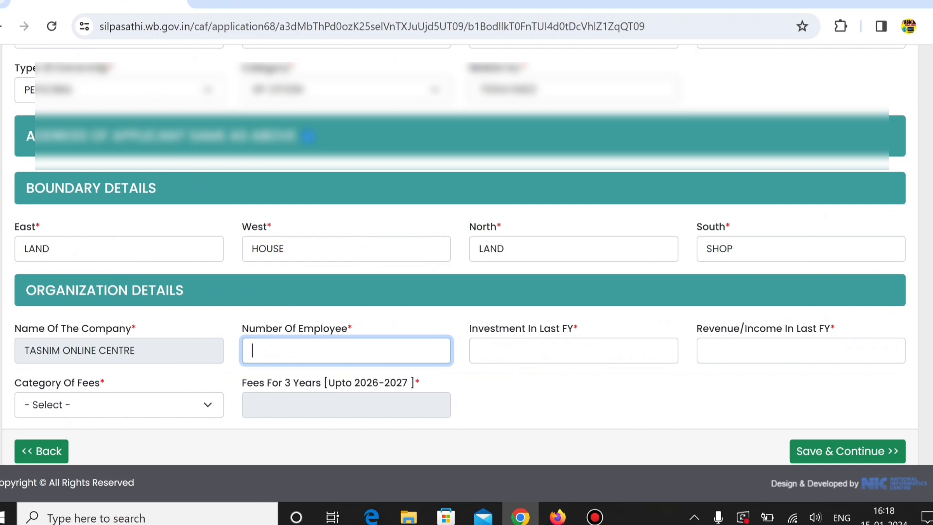
type("1")
left_click(573, 350)
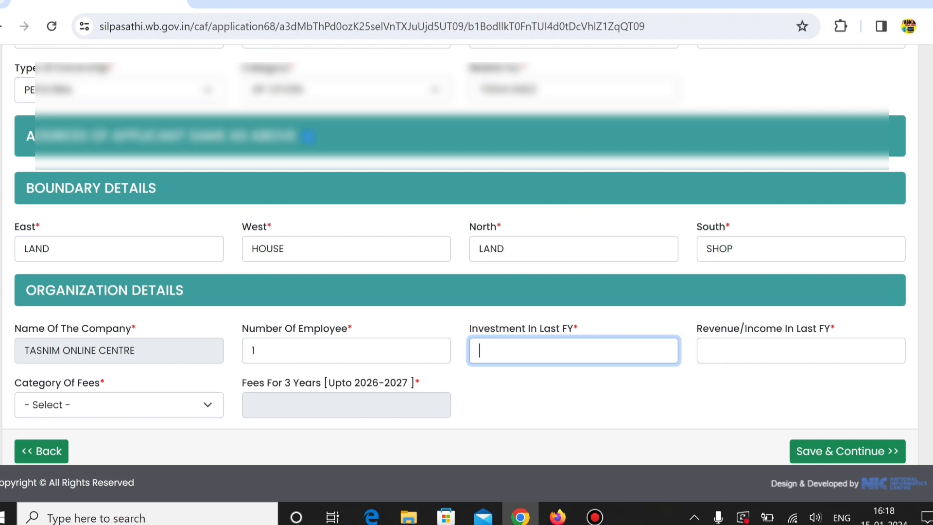
type("2")
type("5")
type("00")
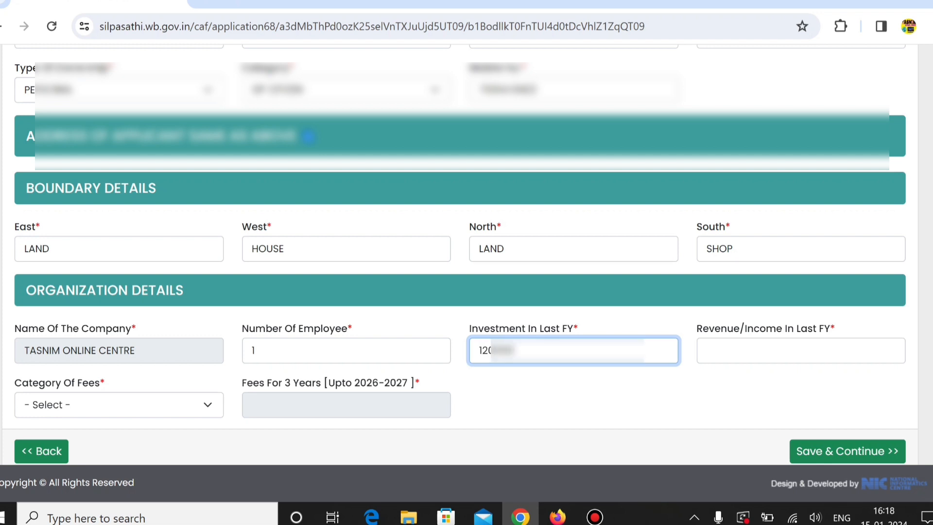
left_click(707, 350)
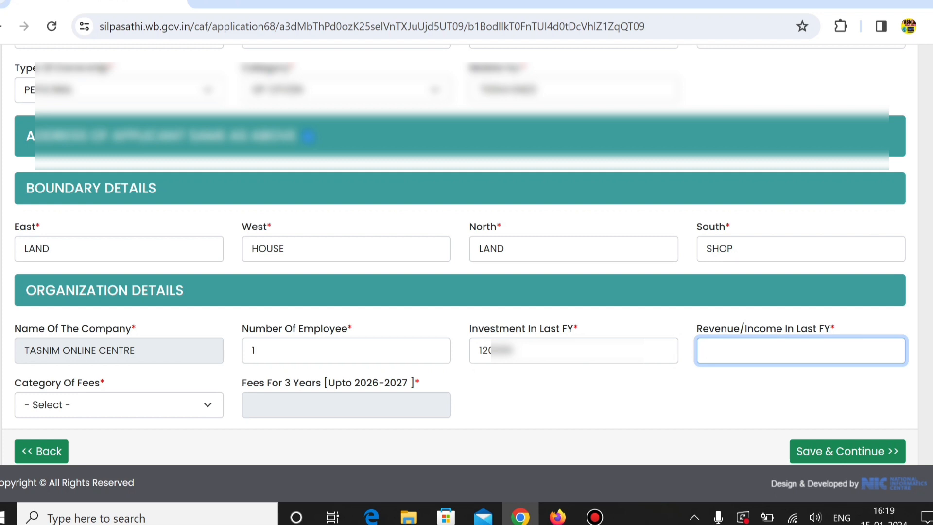
type("45")
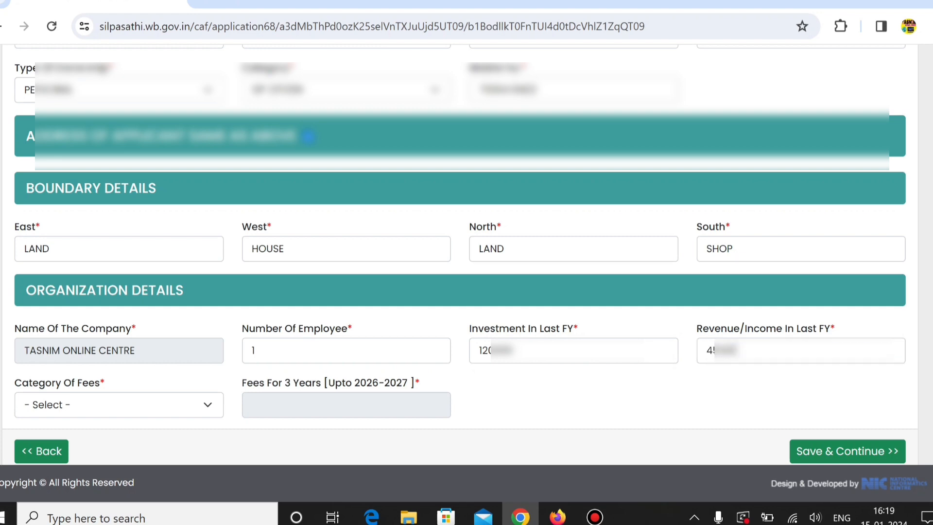
Set the category of fees in the organization details to Not Paying Professional Tax
left_click(119, 404)
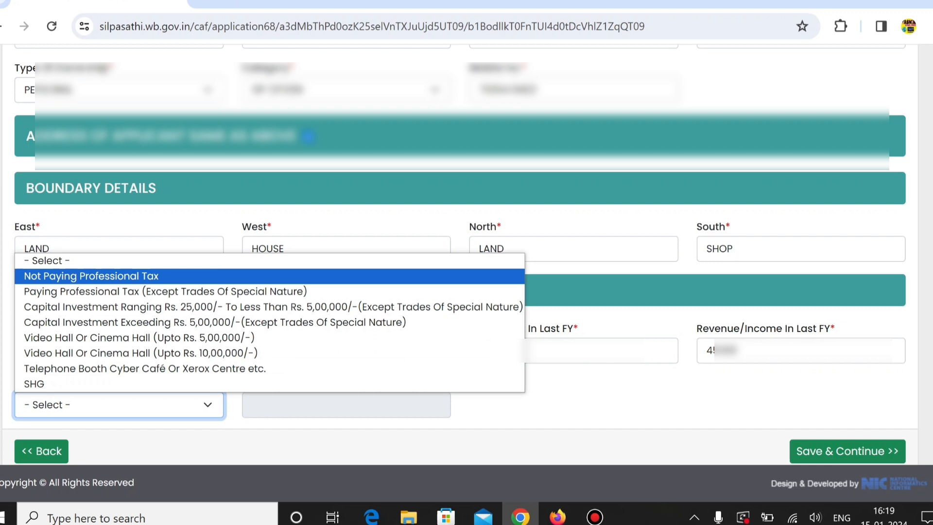
key("Down")
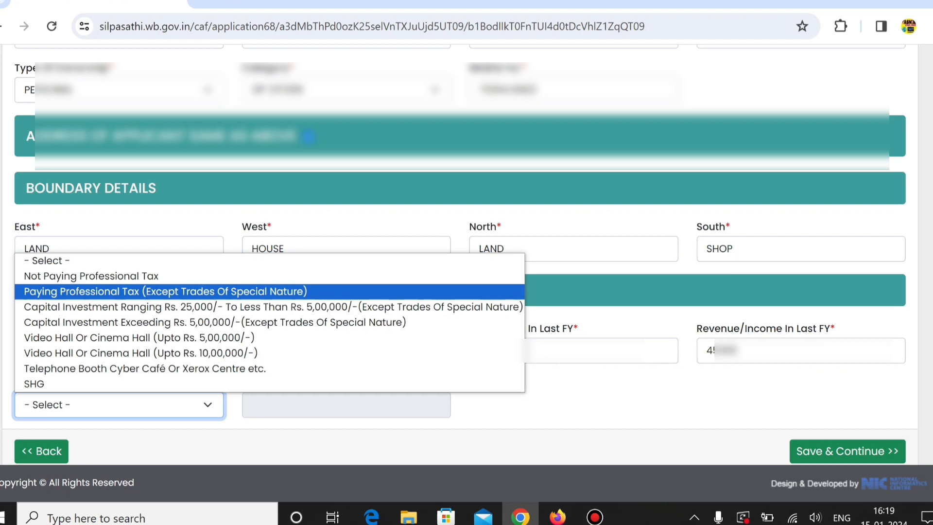
key("Down")
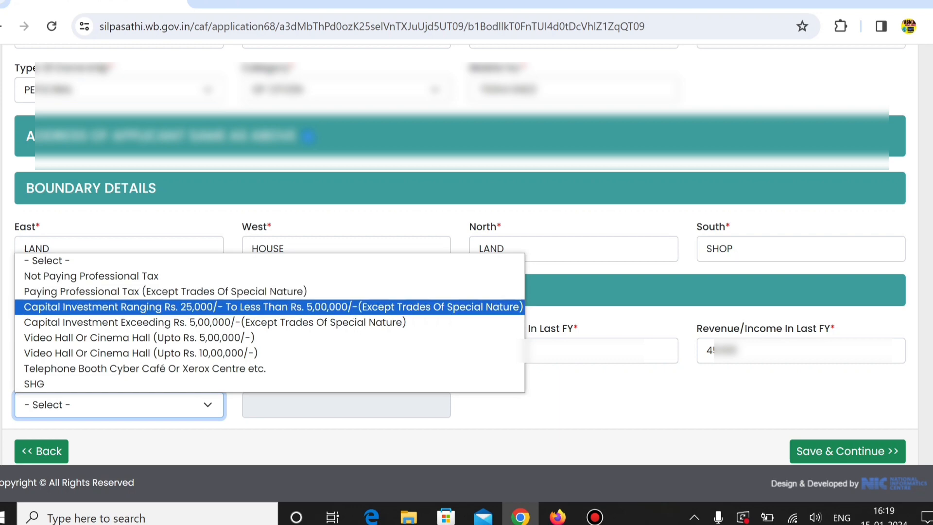
key("Down")
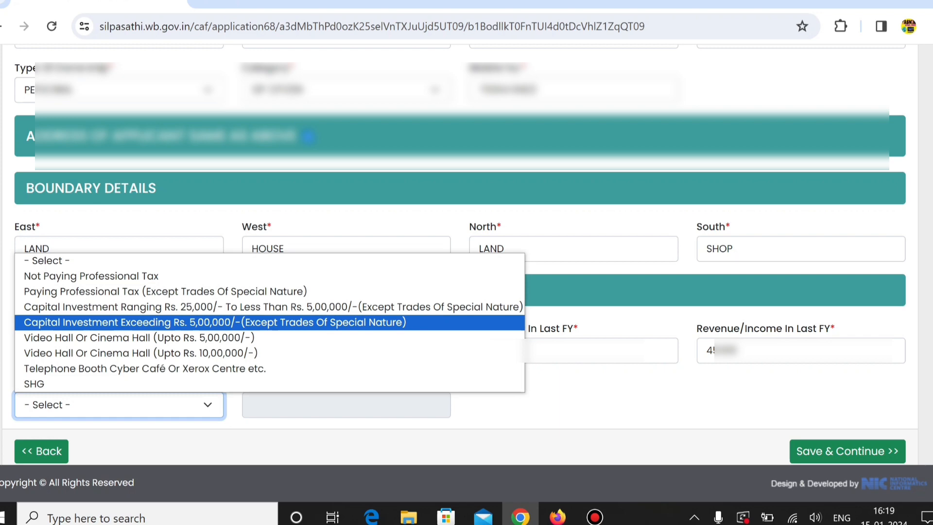
key("Up")
key("Up")
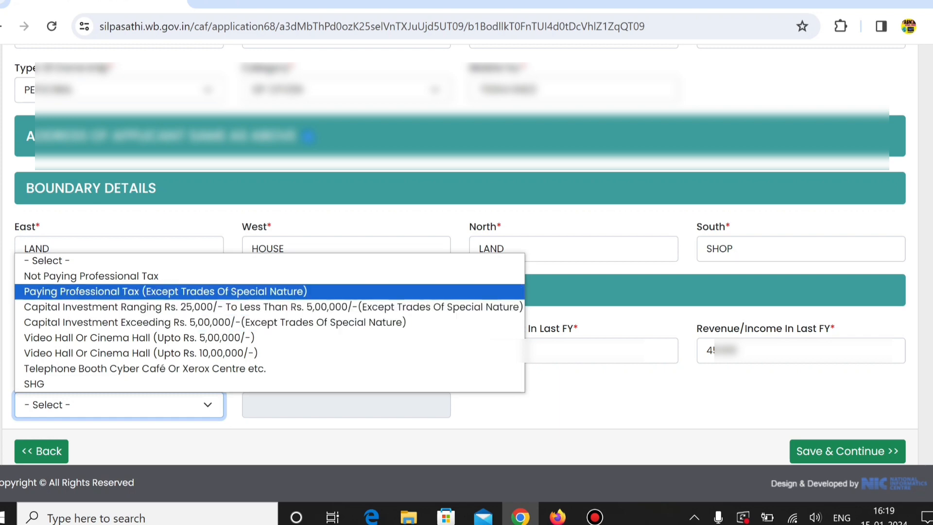
key("Up")
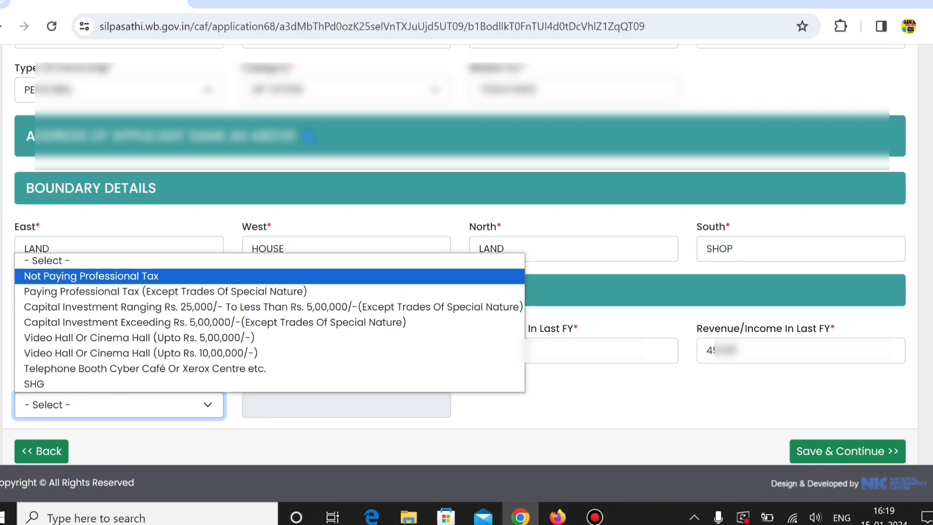
key("Return")
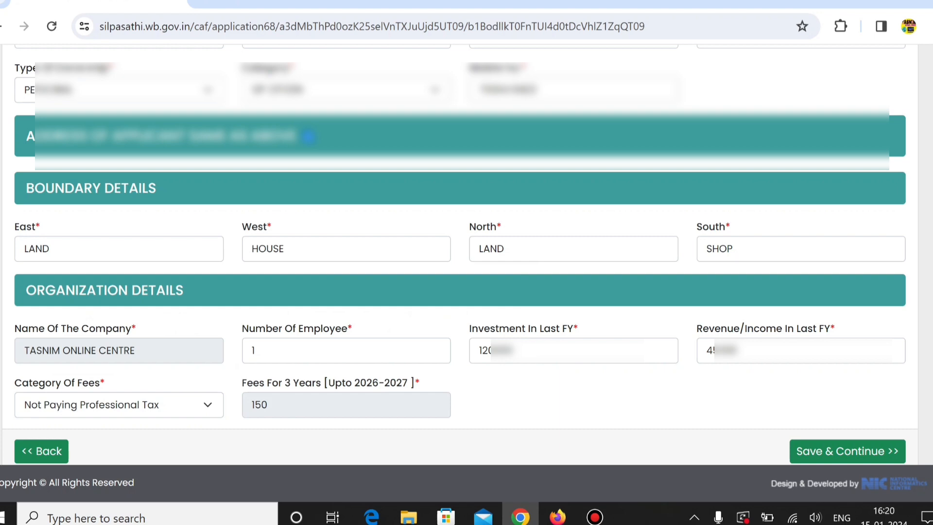
Check the completed Common Application Form, save it and continue to the document upload page
scroll(466, 252, "up", 10)
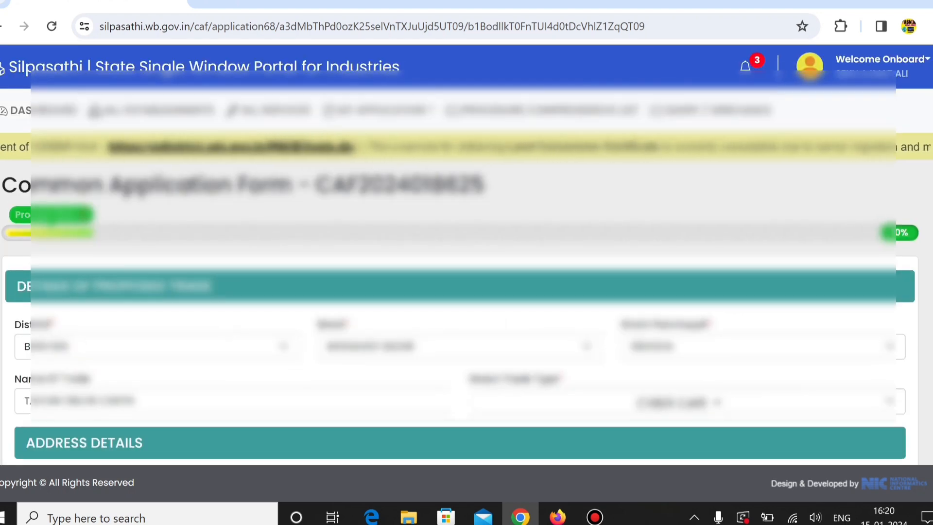
scroll(467, 252, "down", 10)
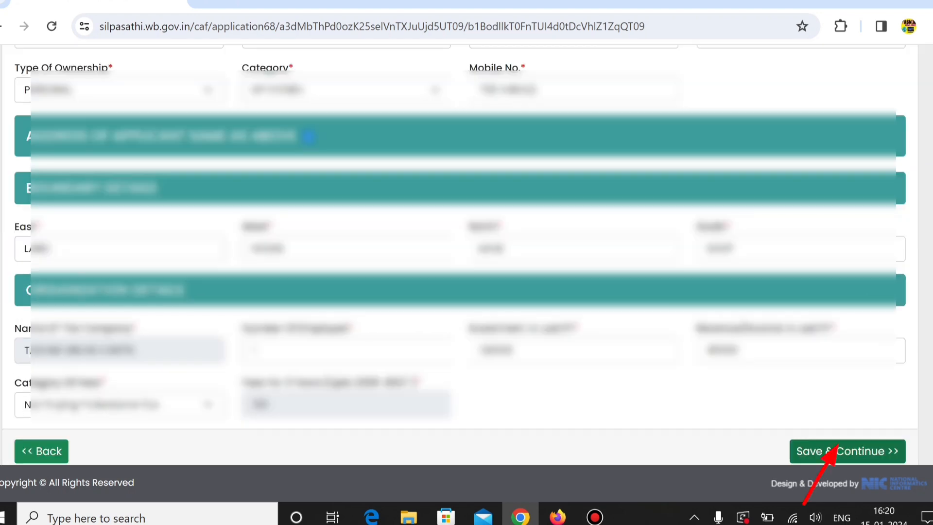
left_click(835, 450)
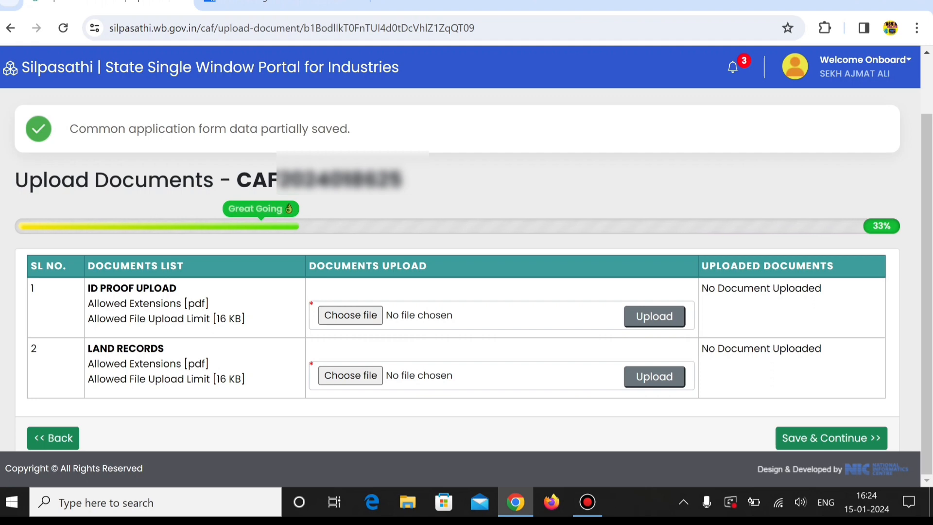
Examine the allowed file extension and upload size limit for the ID proof and land records documents
left_click_drag(210, 304, 88, 288)
left_click(212, 305)
left_click_drag(245, 320, 93, 305)
left_click(94, 304)
left_click_drag(246, 319, 88, 288)
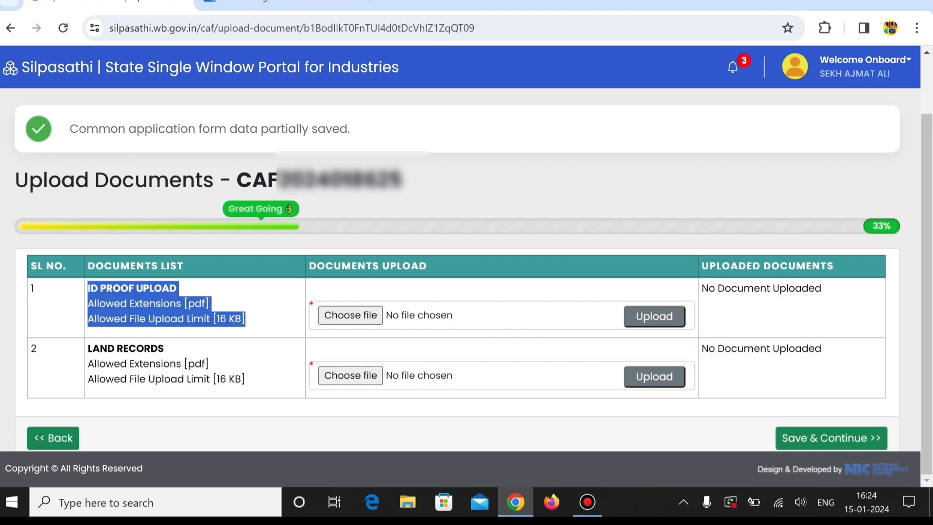
left_click_drag(245, 319, 87, 287)
left_click(88, 287)
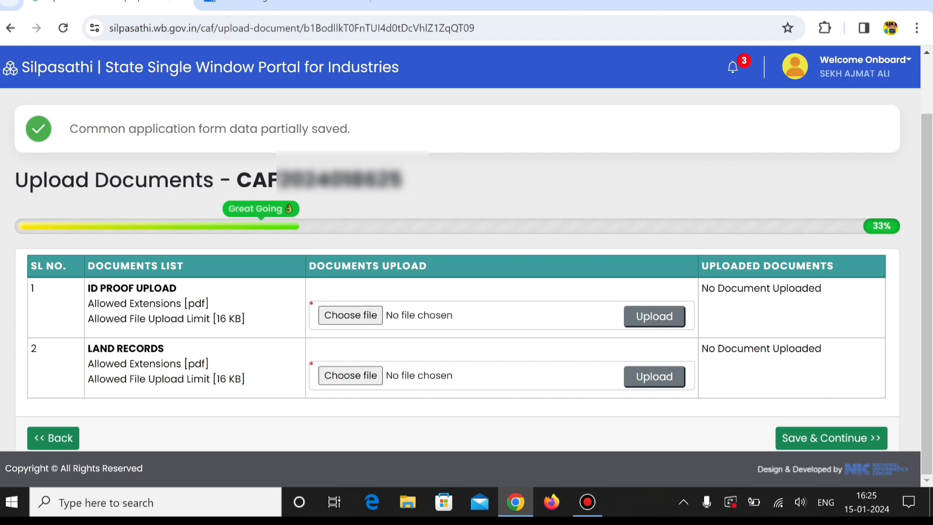
left_click_drag(241, 379, 216, 379)
left_click(217, 380)
left_click_drag(210, 364, 182, 364)
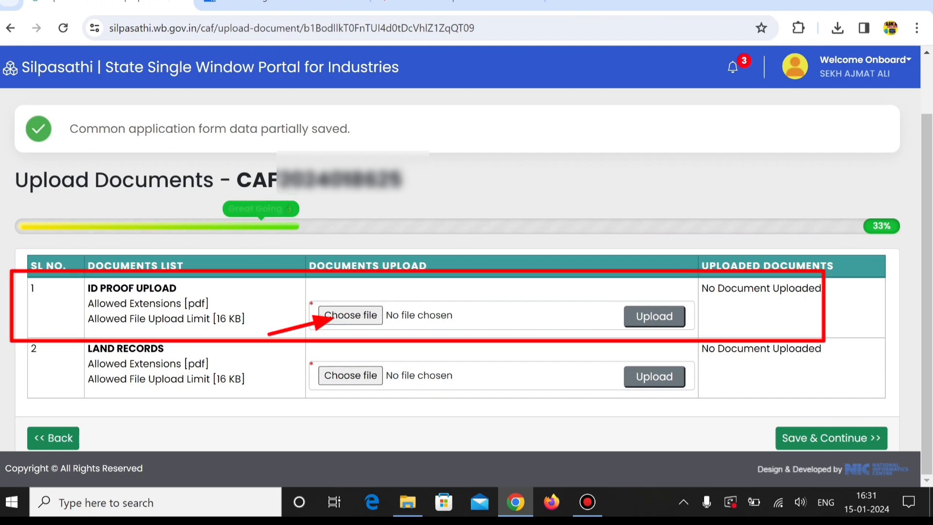
Upload AADHAR.pdf from the TRADE folder on the Desktop as the ID proof document
left_click(351, 315)
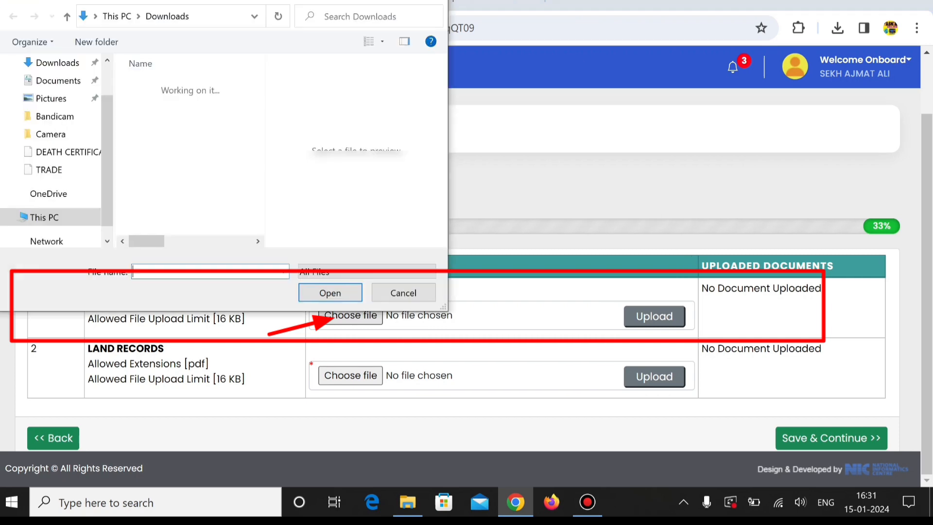
left_click_drag(107, 148, 106, 117)
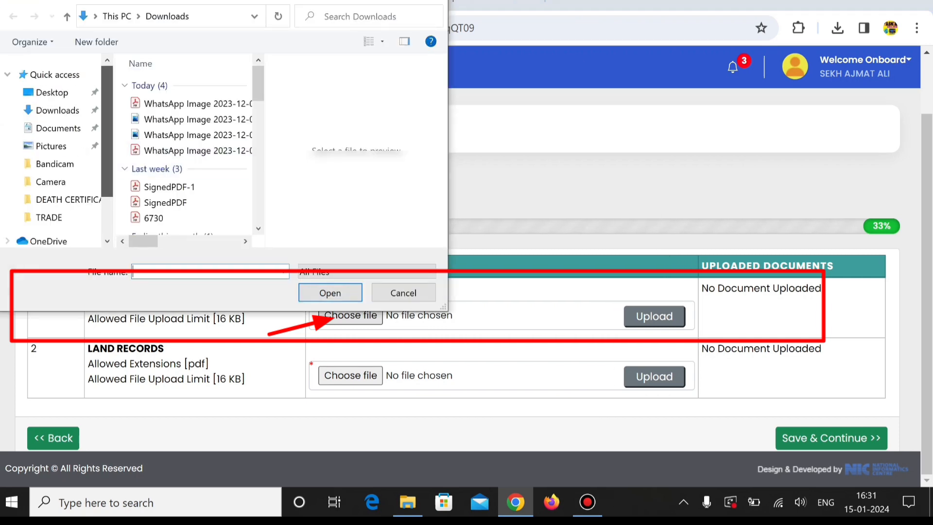
left_click(52, 92)
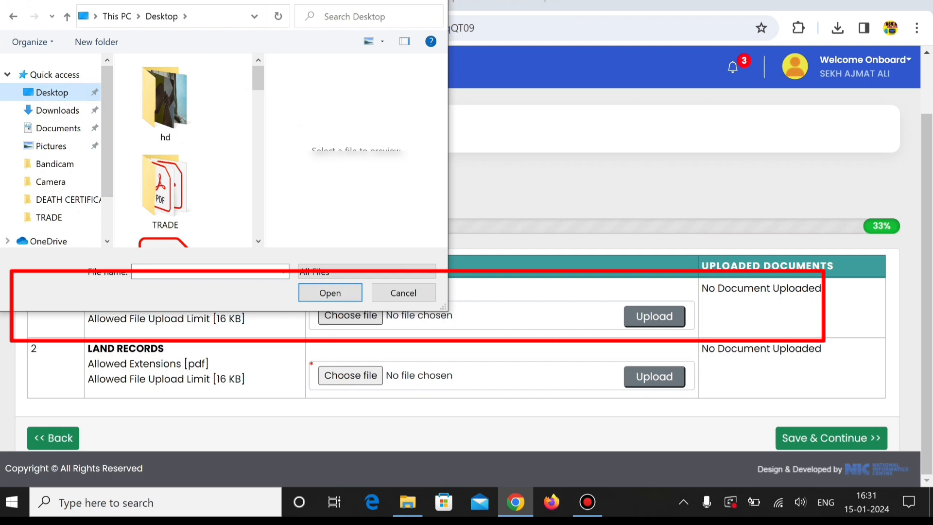
double_click(166, 189)
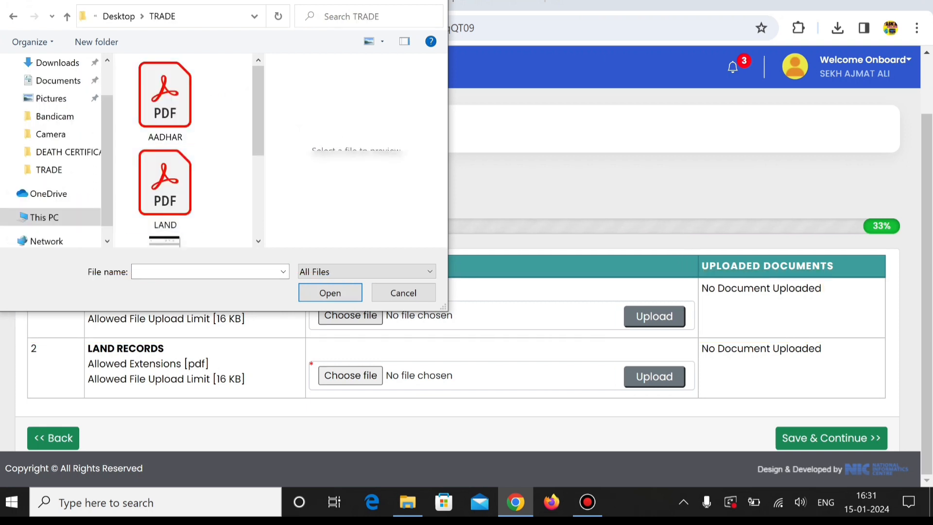
double_click(165, 99)
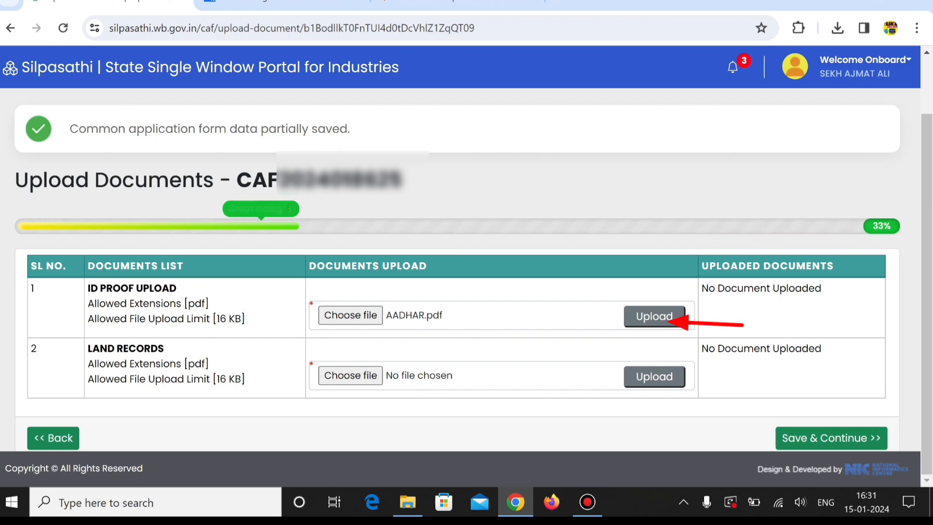
left_click(654, 316)
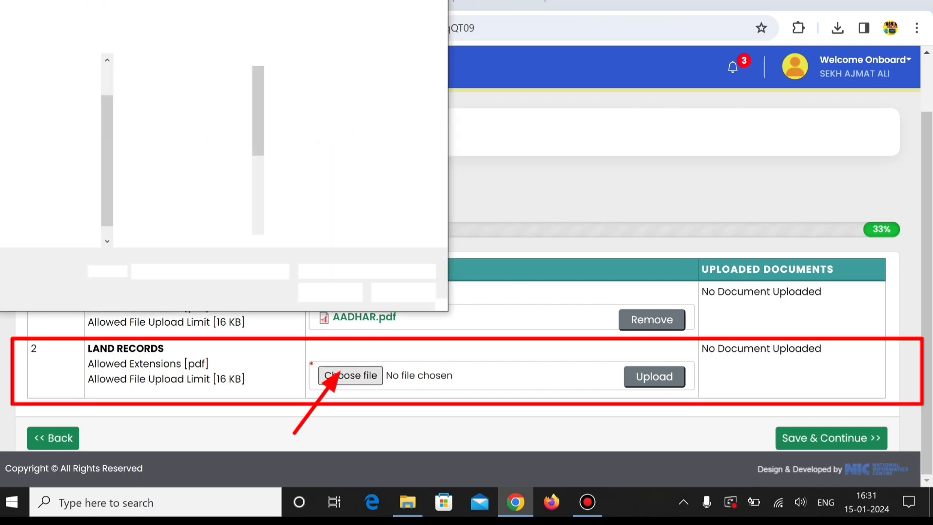
Upload LAND.pdf as the land records document, then save the documents and continue to the application preview
key("Return")
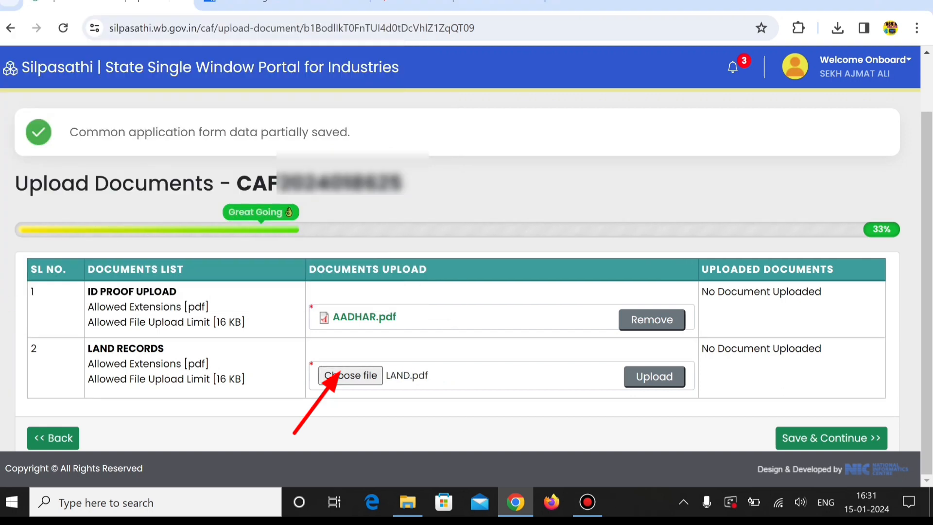
left_click(654, 377)
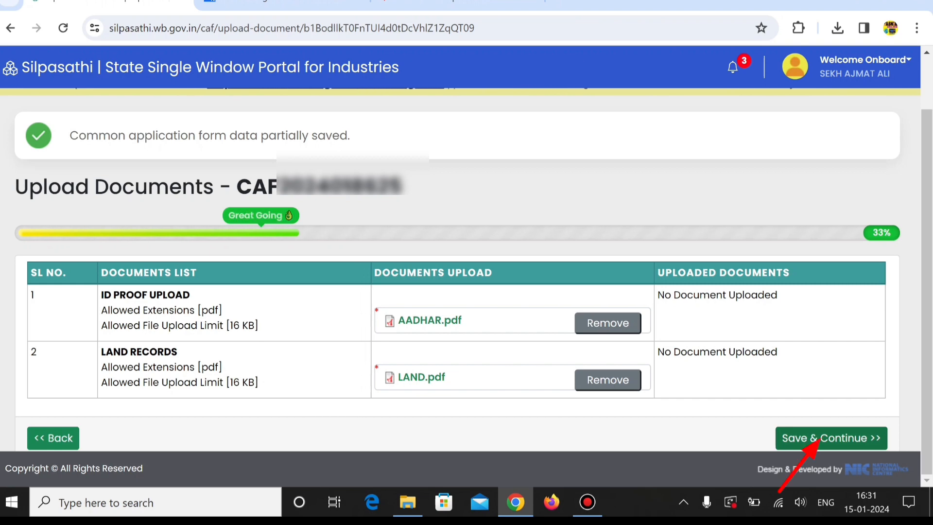
left_click(825, 438)
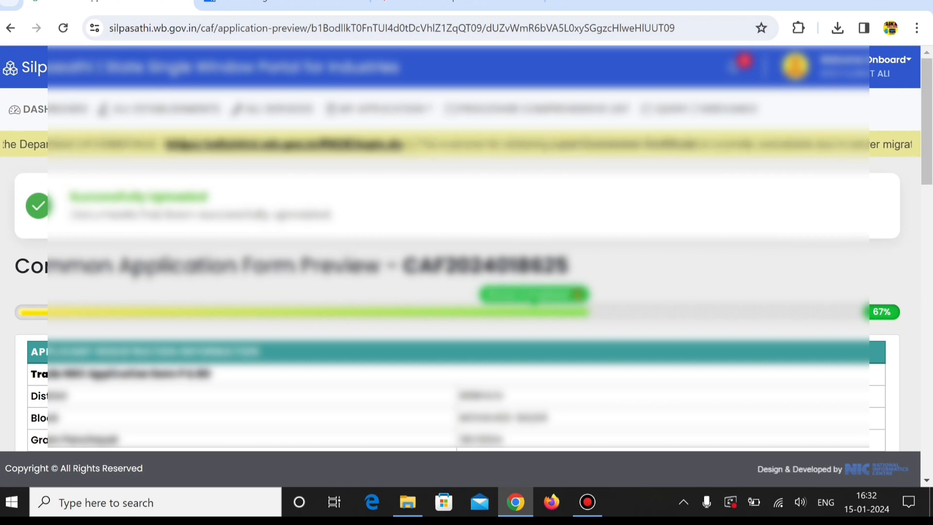
Review the application preview, accept the declaration that the particulars are true and submit the application
scroll(466, 291, "down", 3)
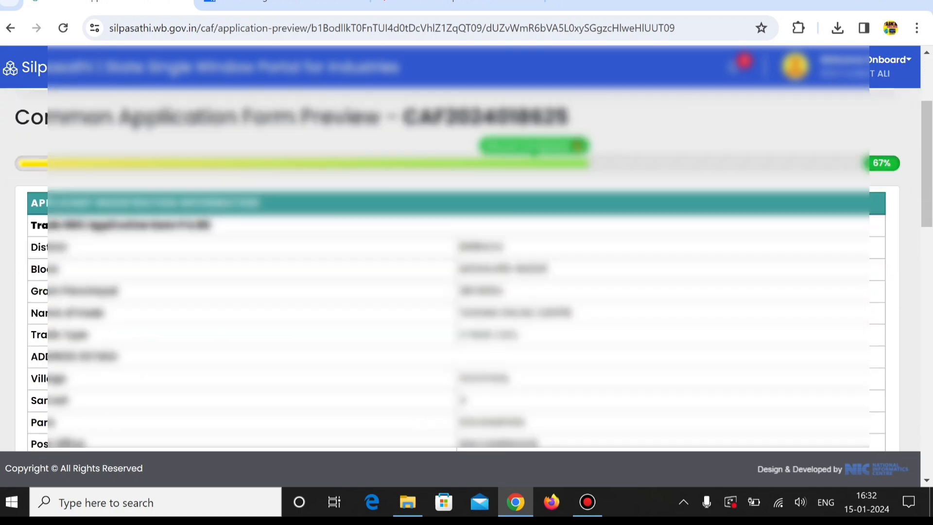
scroll(467, 263, "down", 10)
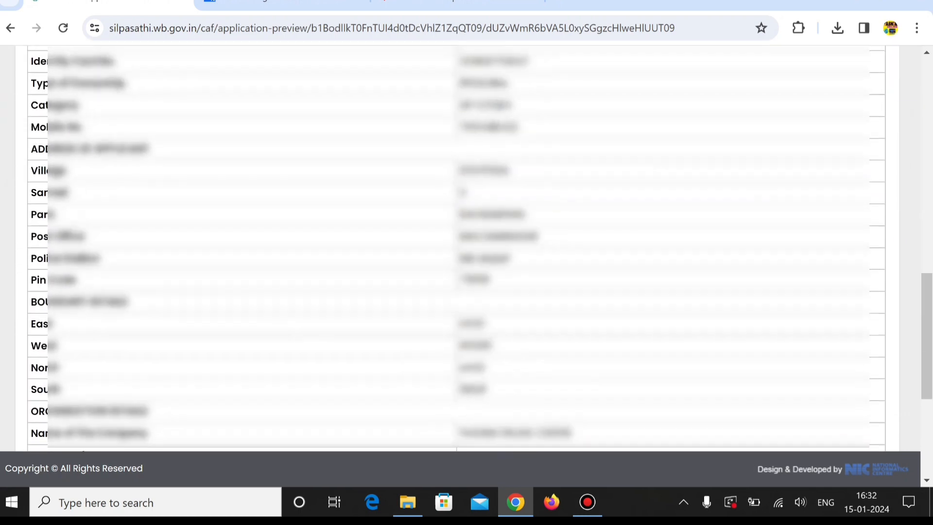
scroll(466, 248, "down", 5)
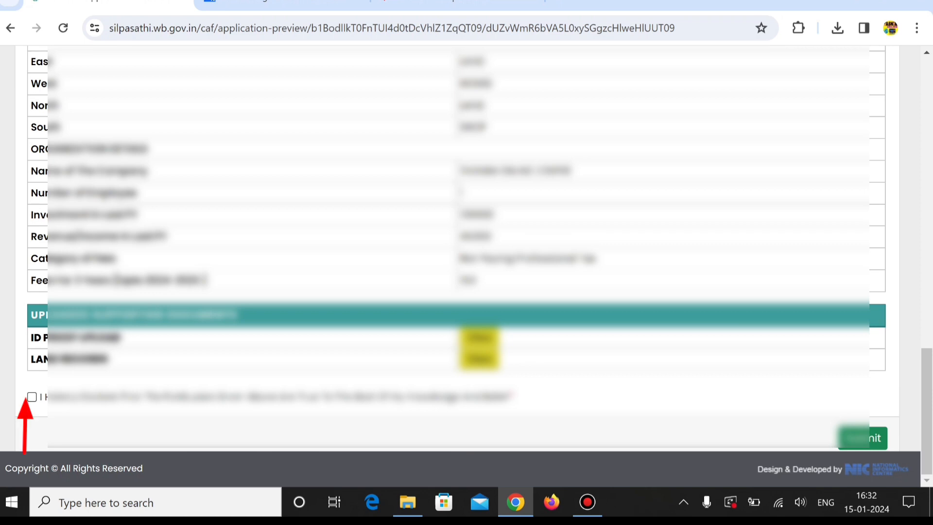
left_click(32, 397)
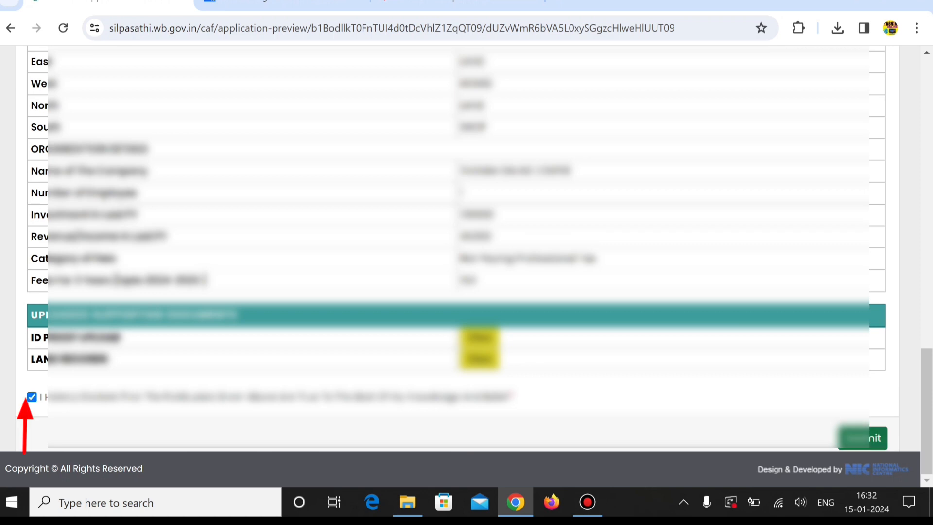
left_click(859, 439)
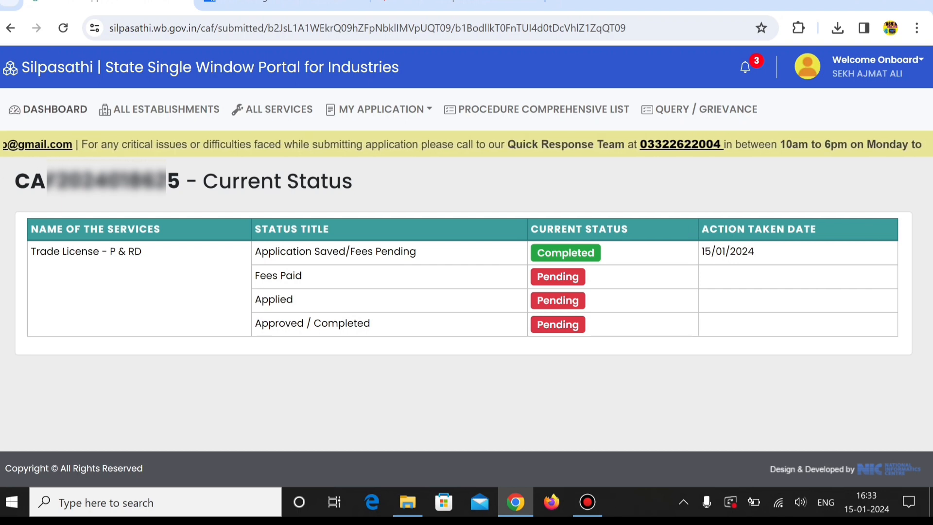
Start the fee payment for the newly submitted Trade License - P & RD application from the dashboard and confirm the payable amount
left_click(55, 109)
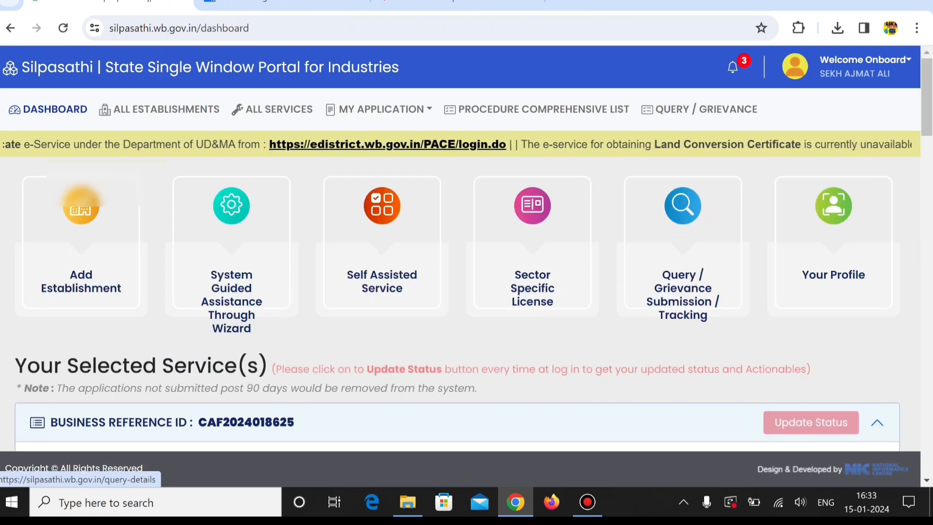
scroll(683, 272, "down", 3)
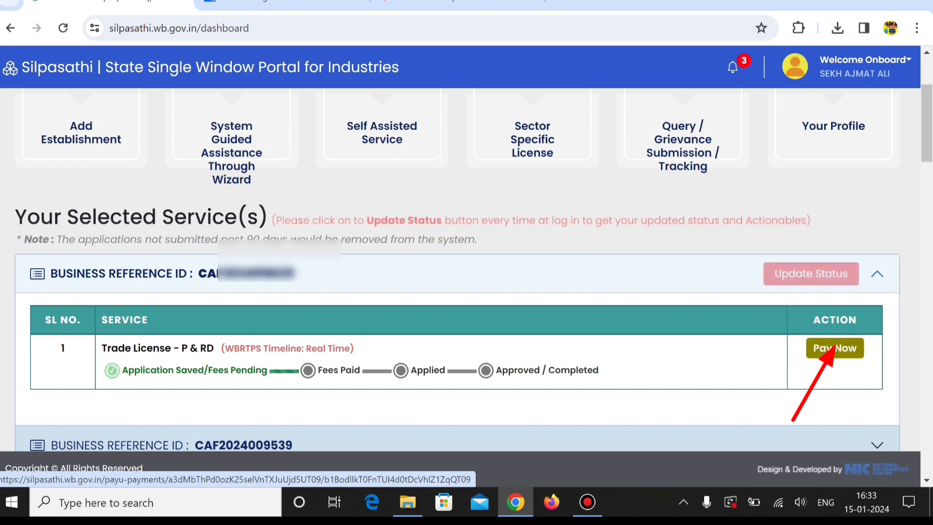
left_click(834, 348)
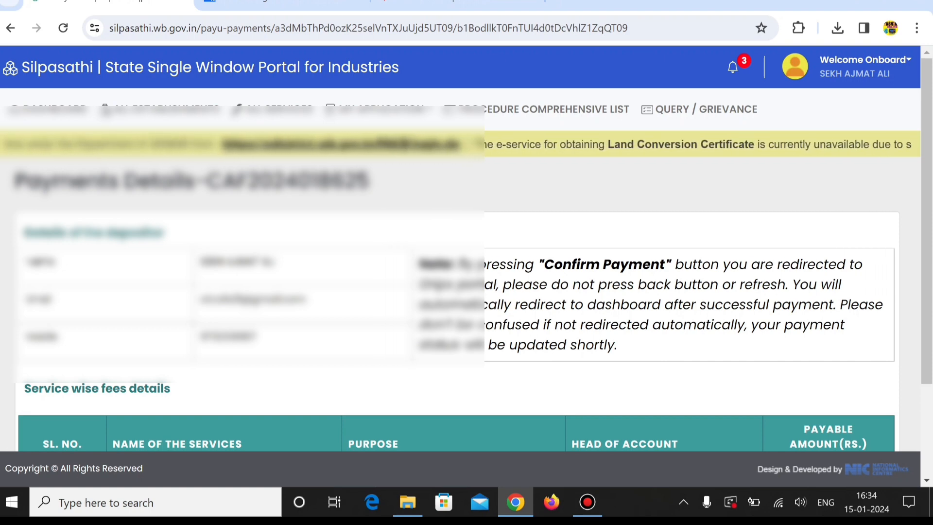
scroll(466, 268, "down", 3)
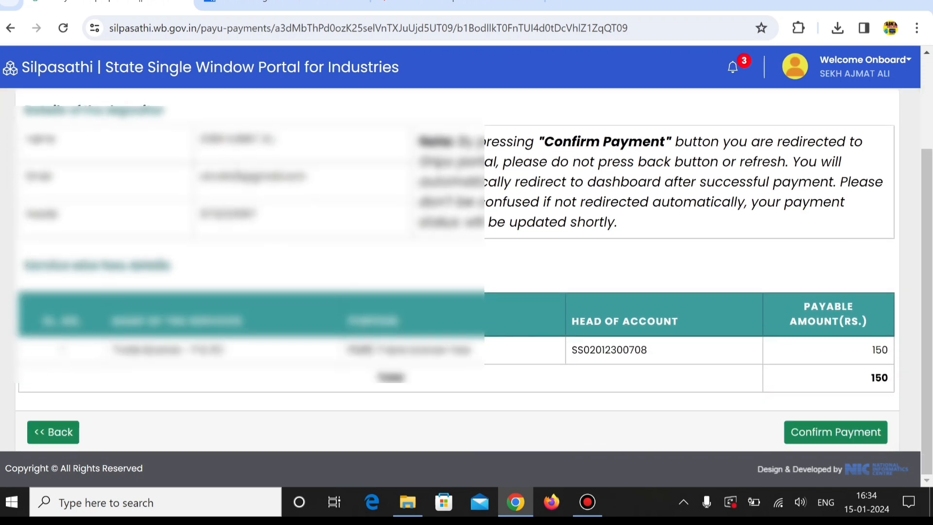
left_click_drag(871, 350, 881, 378)
left_click(872, 382)
left_click(836, 432)
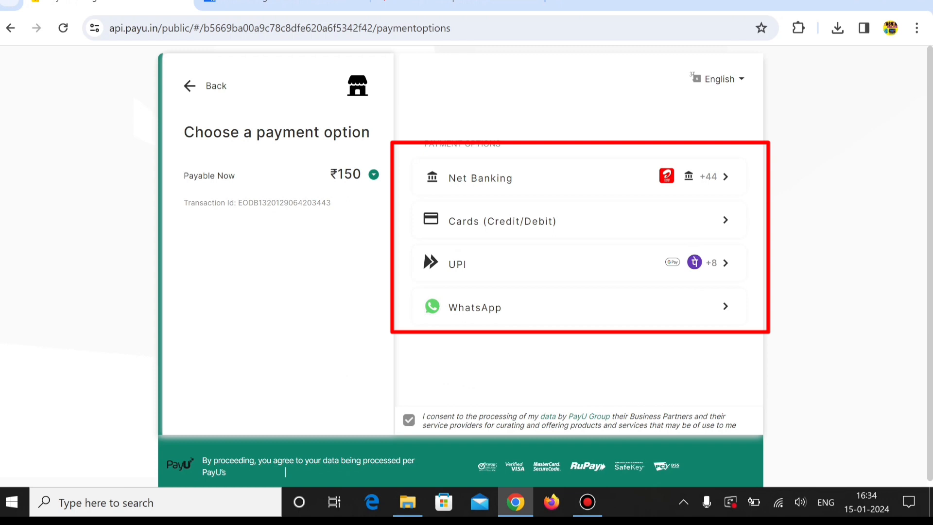
Examine the Cards (Credit/Debit), UPI and WhatsApp payment options offered for the license fee
left_click(524, 221)
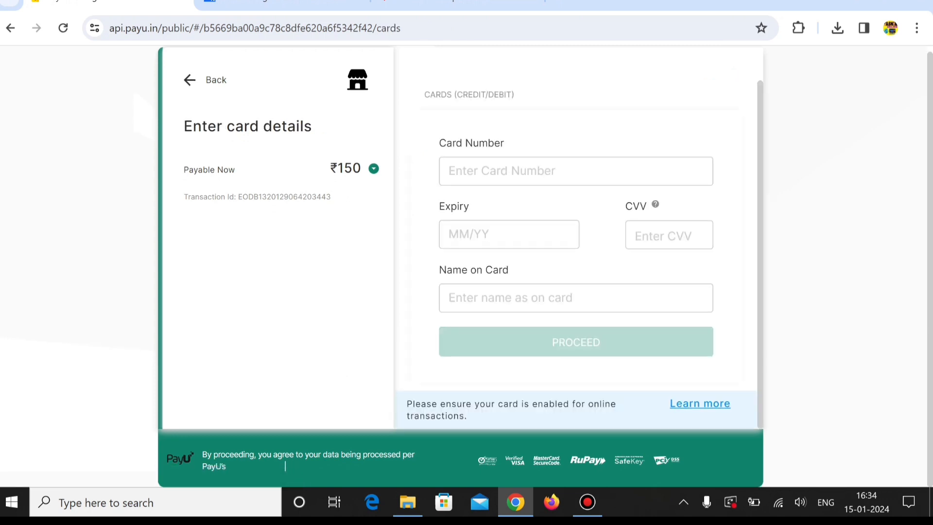
key("alt+Left")
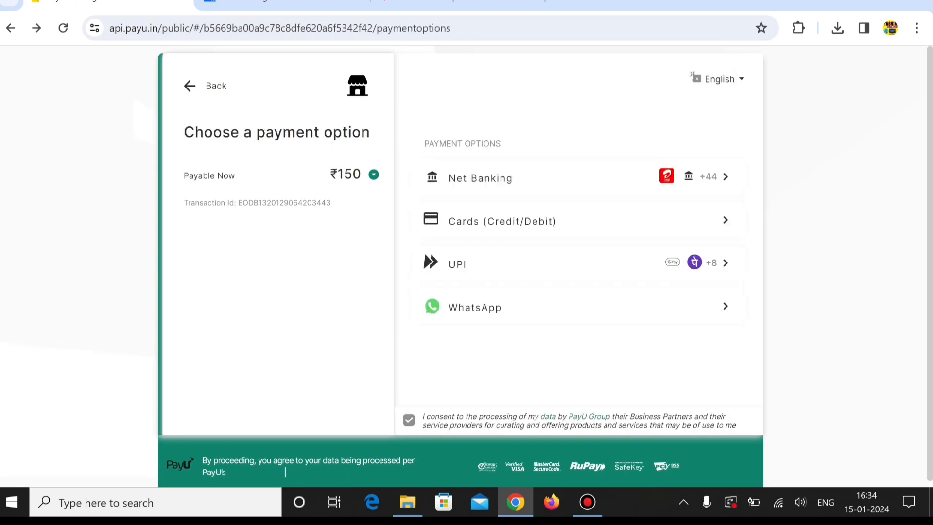
left_click(525, 264)
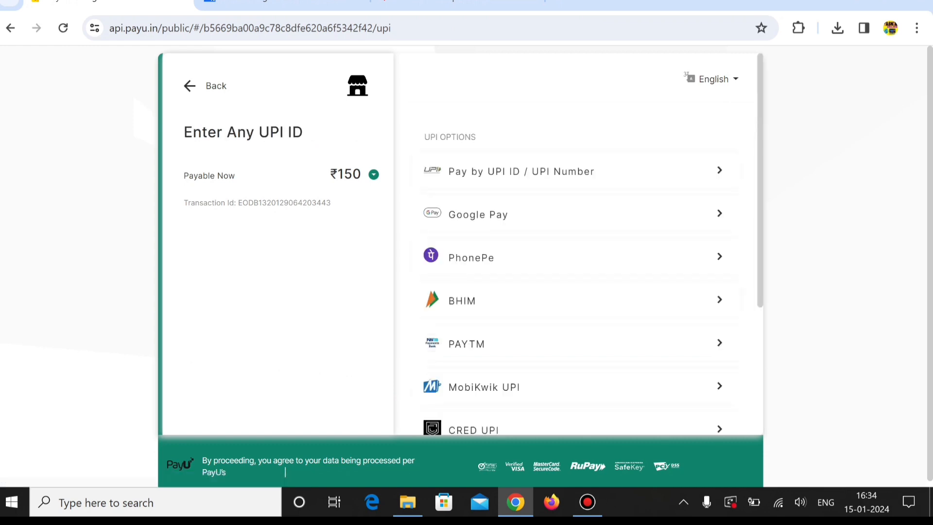
scroll(285, 472, "down", 2)
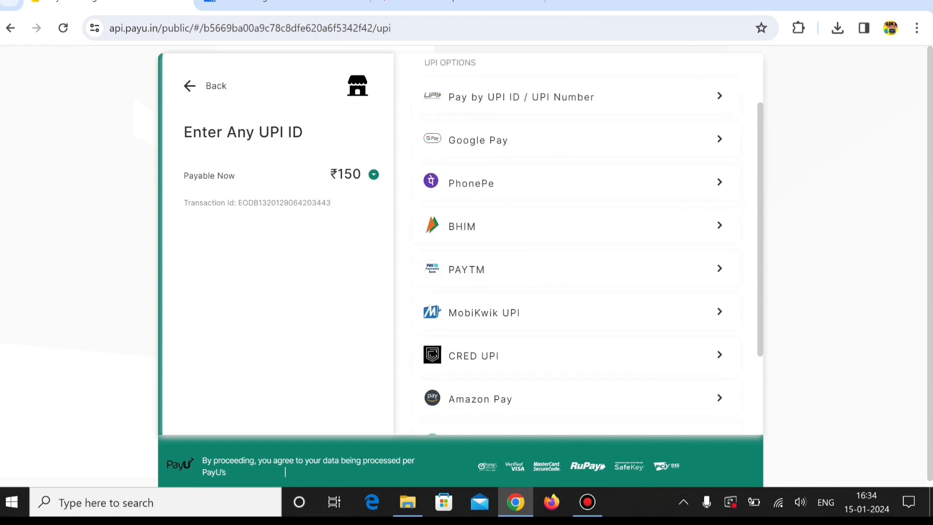
scroll(285, 472, "up", 2)
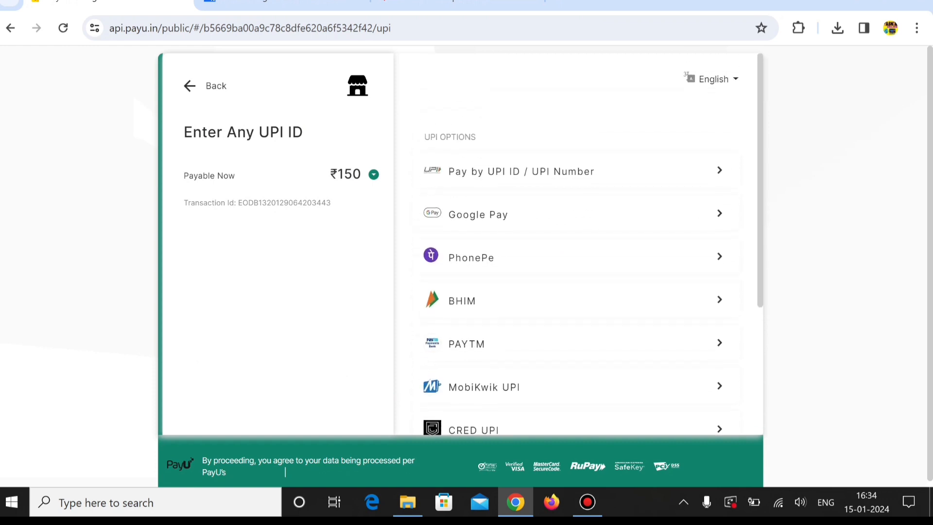
key("alt+Left")
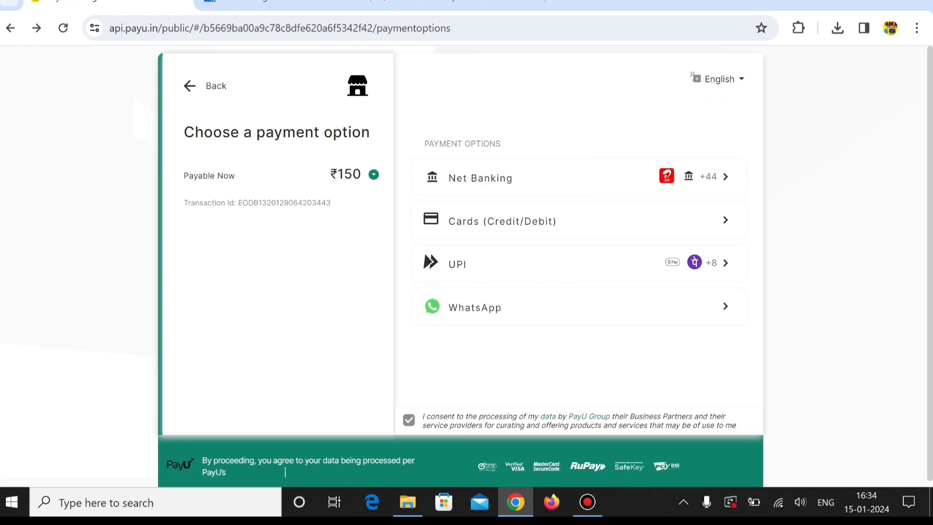
left_click(578, 307)
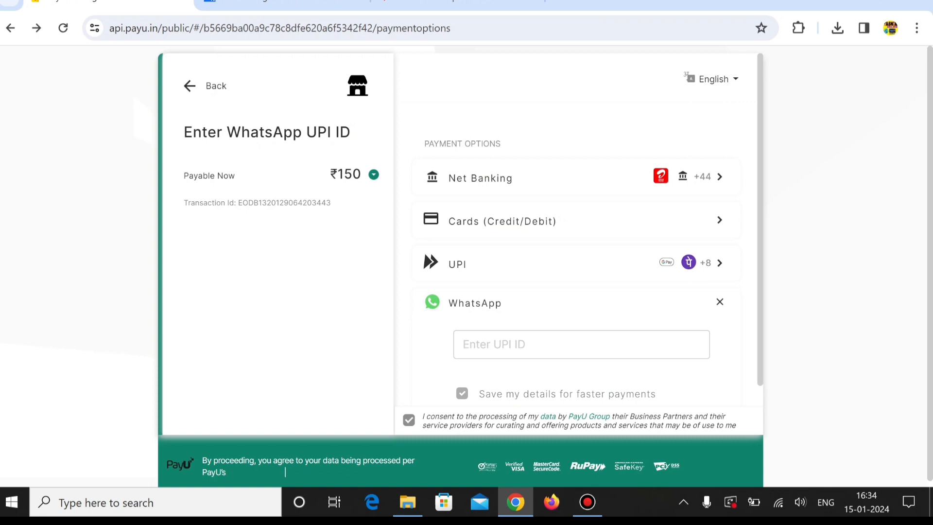
Choose PAYTM among the UPI options, enter and verify the applicant's Paytm UPI ID, and proceed with the payment
key("alt+Right")
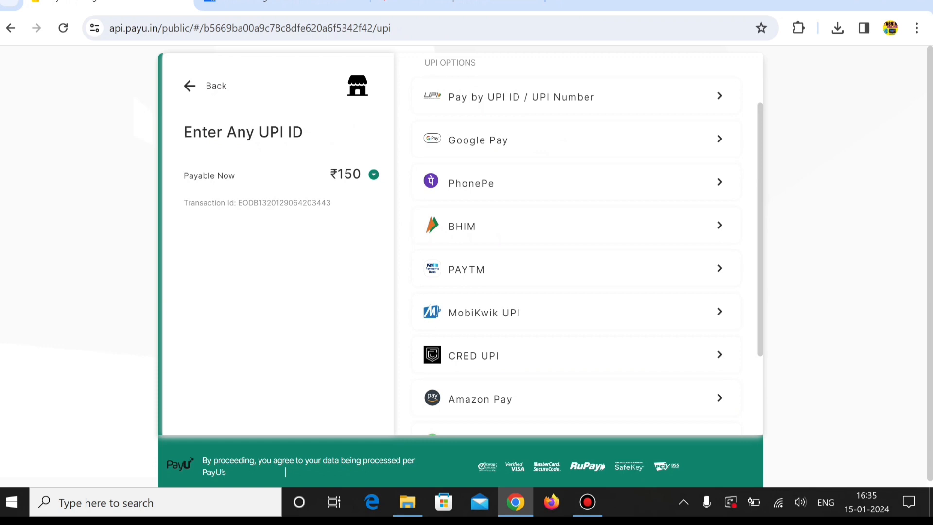
left_click(576, 268)
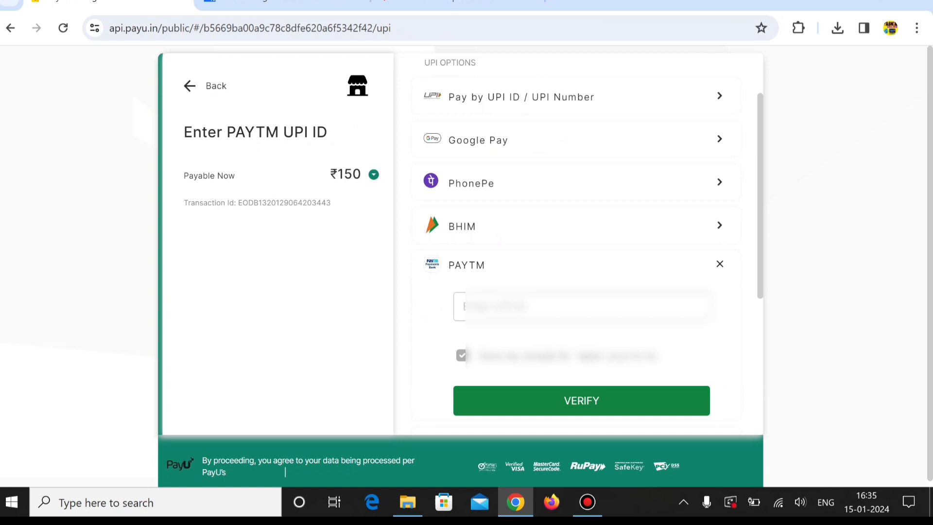
key("ctrl+v")
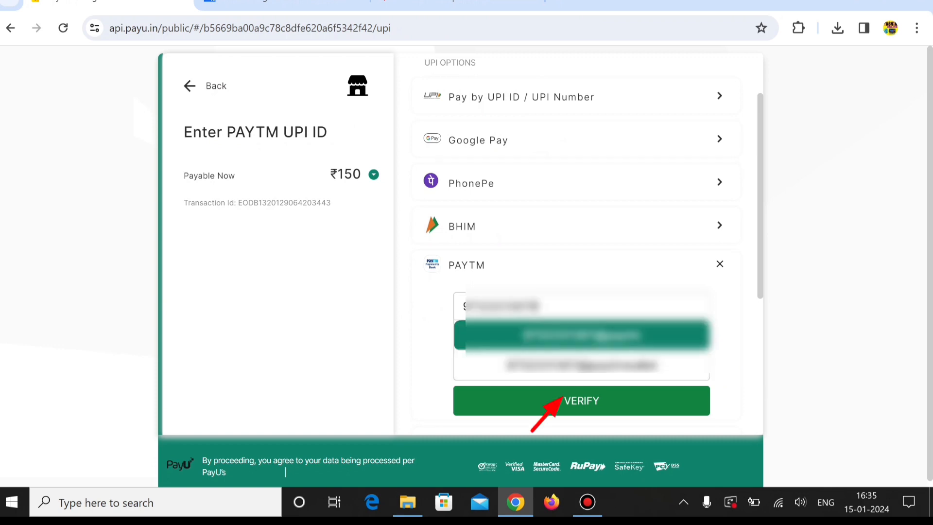
type("@paytm")
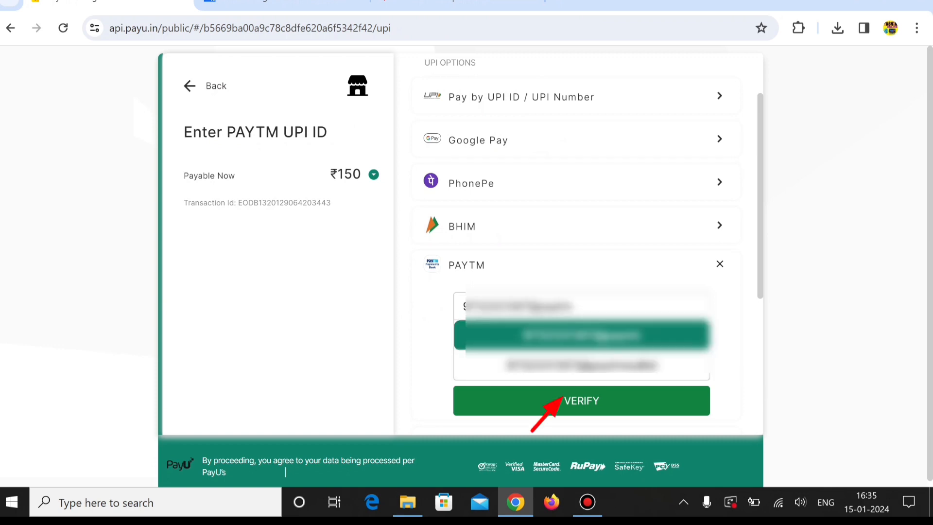
left_click(582, 400)
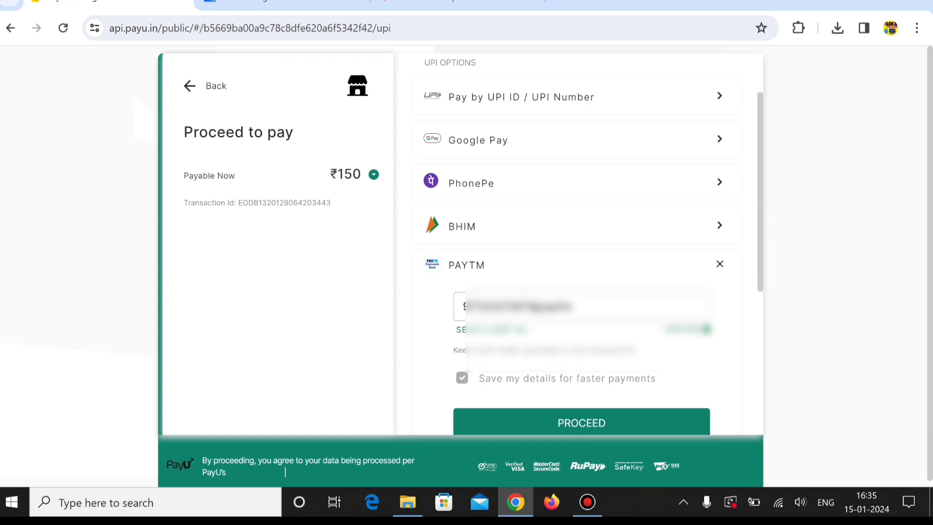
scroll(578, 243, "down", 3)
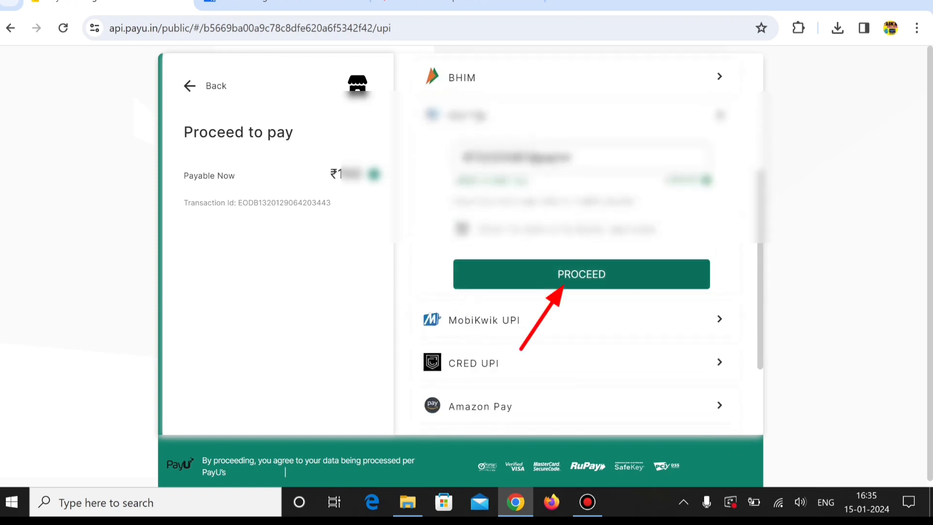
left_click(564, 276)
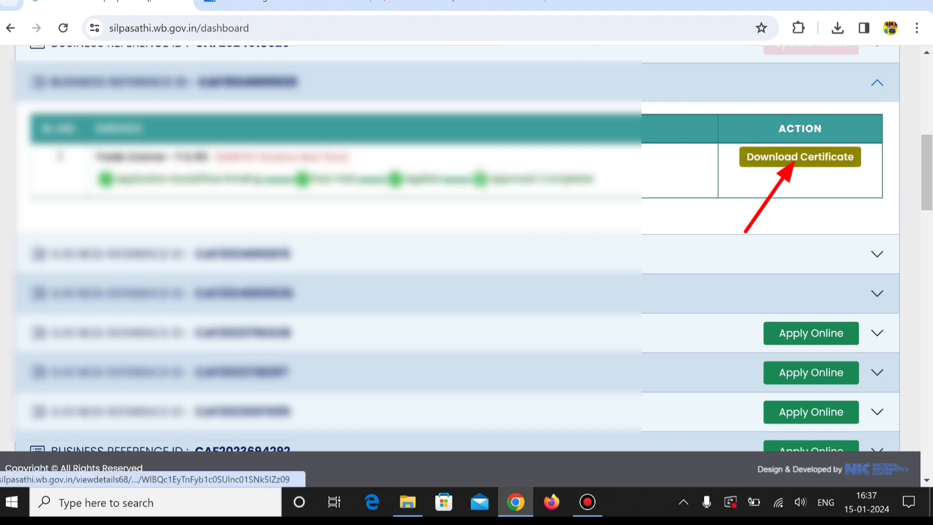
Open the trade licence certificate PDF of the approved Trade License - P & RD application and read through the whole Form 11
left_click(805, 159)
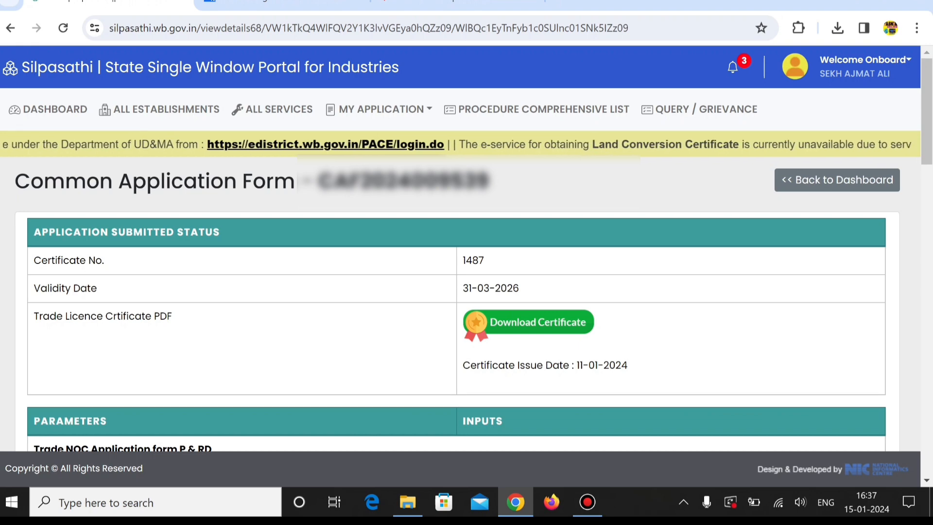
left_click(534, 323)
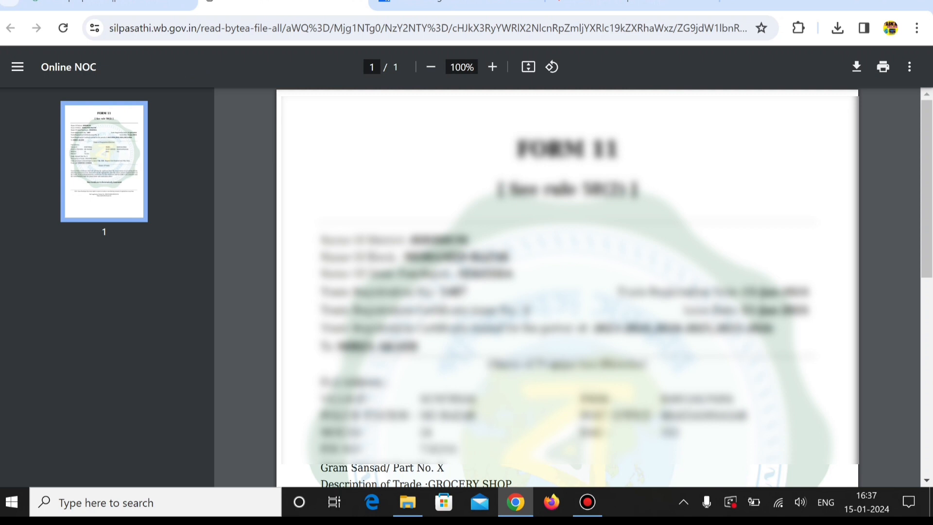
scroll(567, 287, "down", 3)
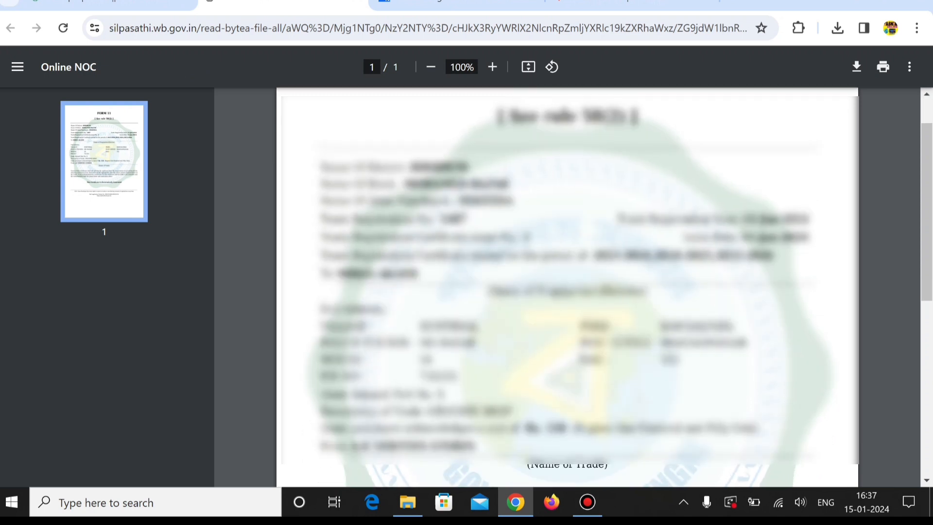
scroll(567, 286, "up", 3)
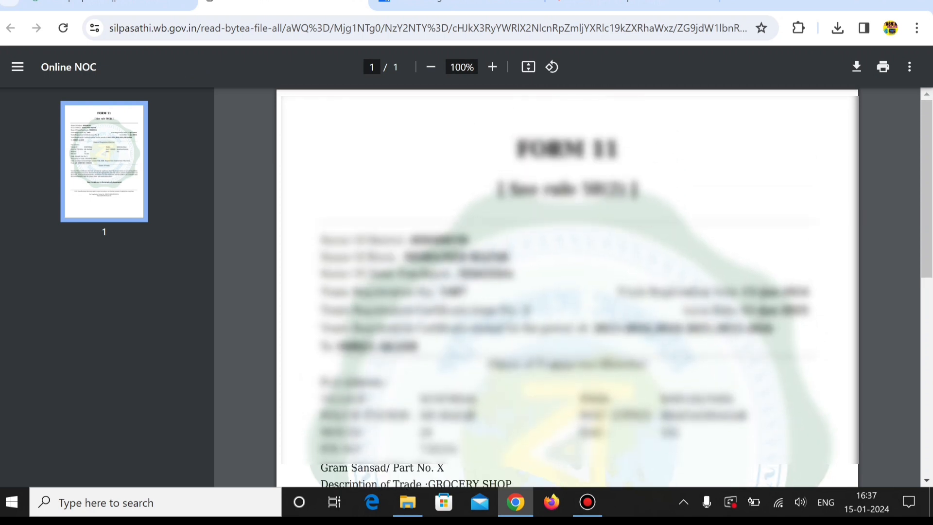
scroll(567, 287, "down", 6)
scroll(567, 286, "down", 2)
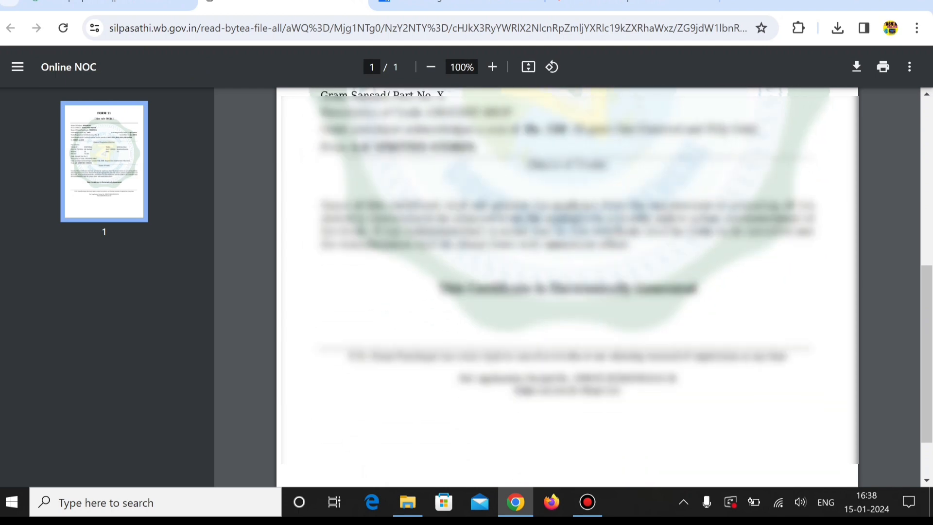
scroll(567, 287, "up", 5)
scroll(567, 287, "up", 3)
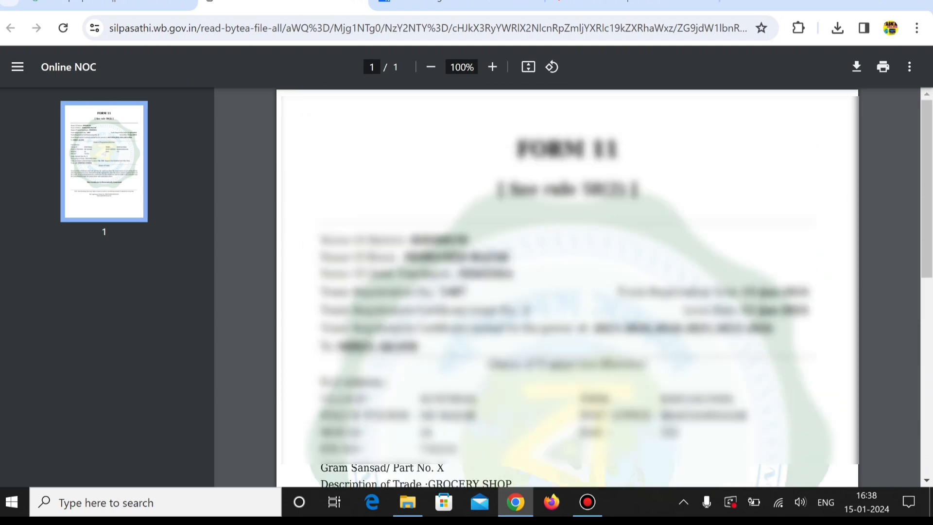
scroll(567, 287, "down", 6)
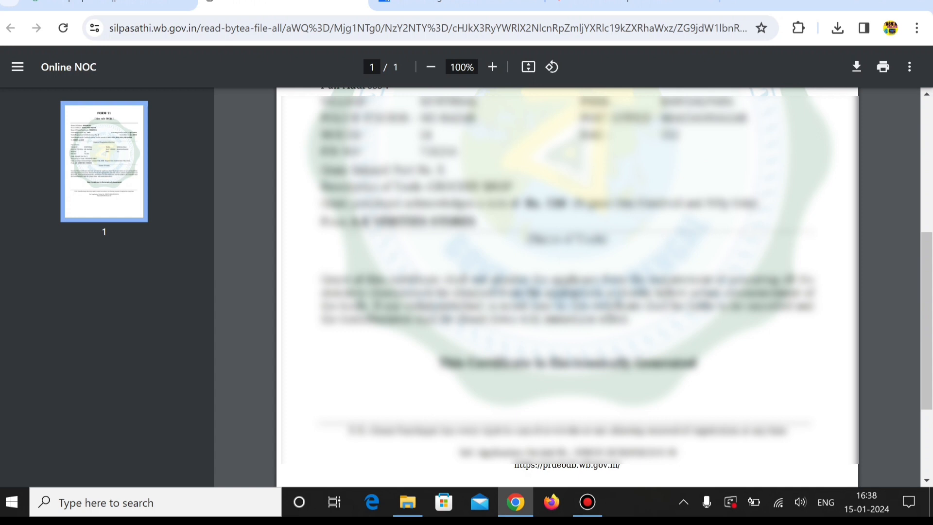
scroll(567, 286, "up", 5)
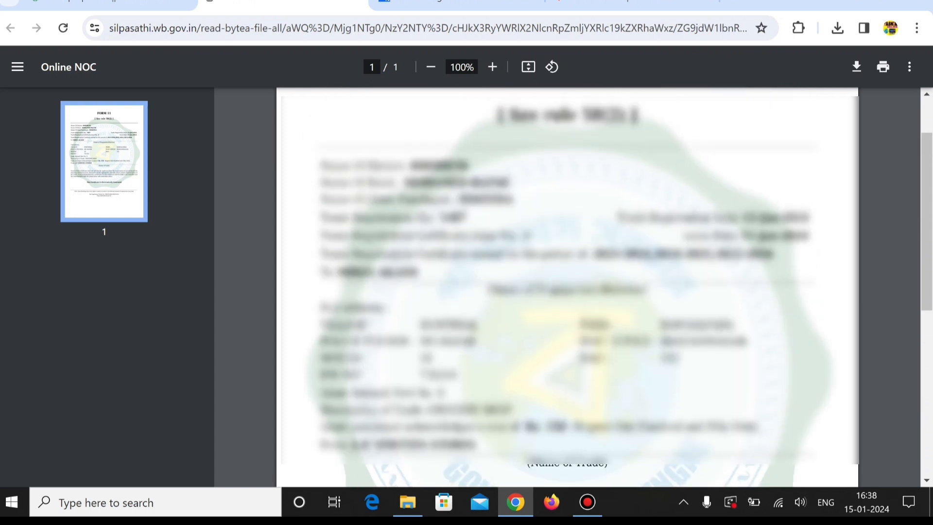
scroll(567, 286, "up", 2)
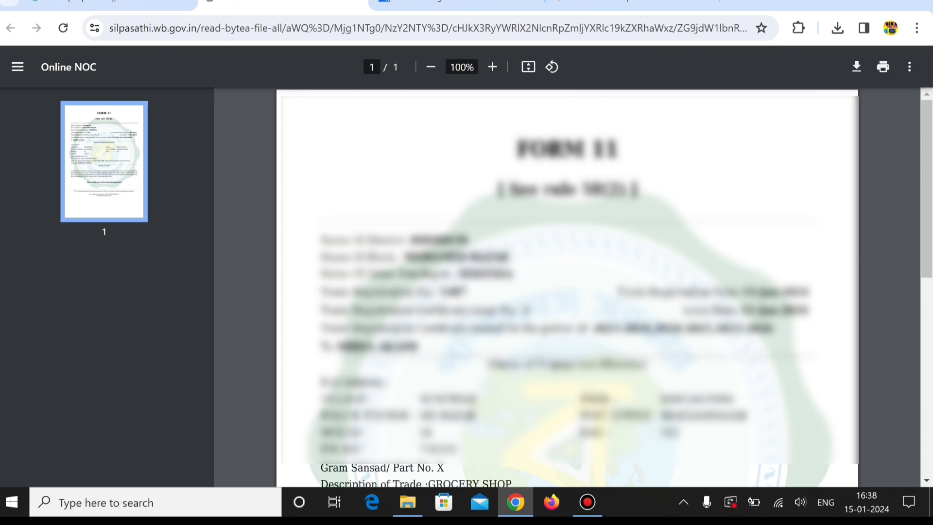